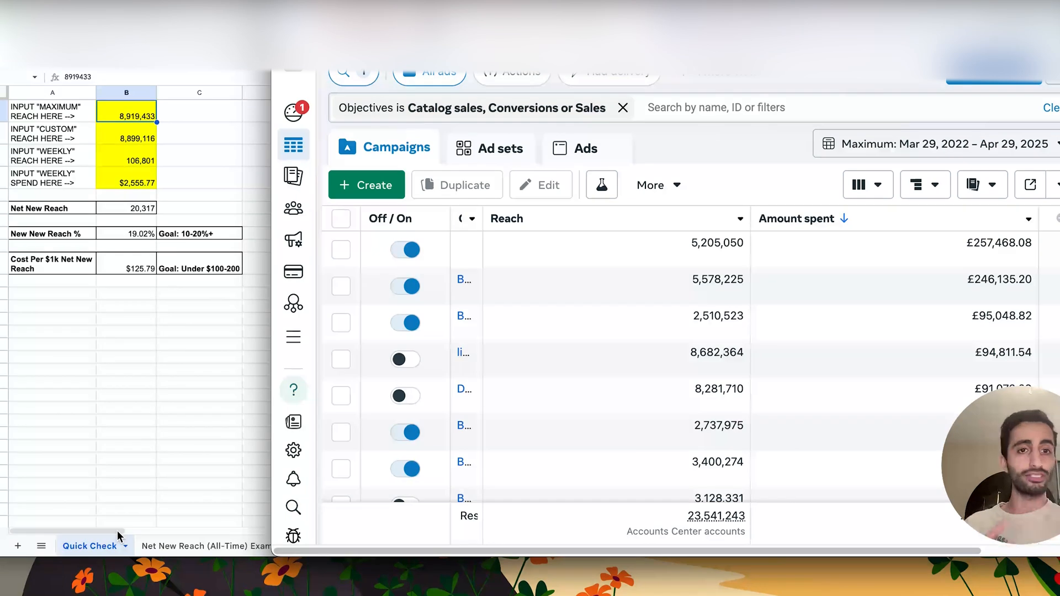
# - Examine which campaign objectives are selected in the Objectives filter
pyautogui.click(497, 109)
pyautogui.click(522, 164)
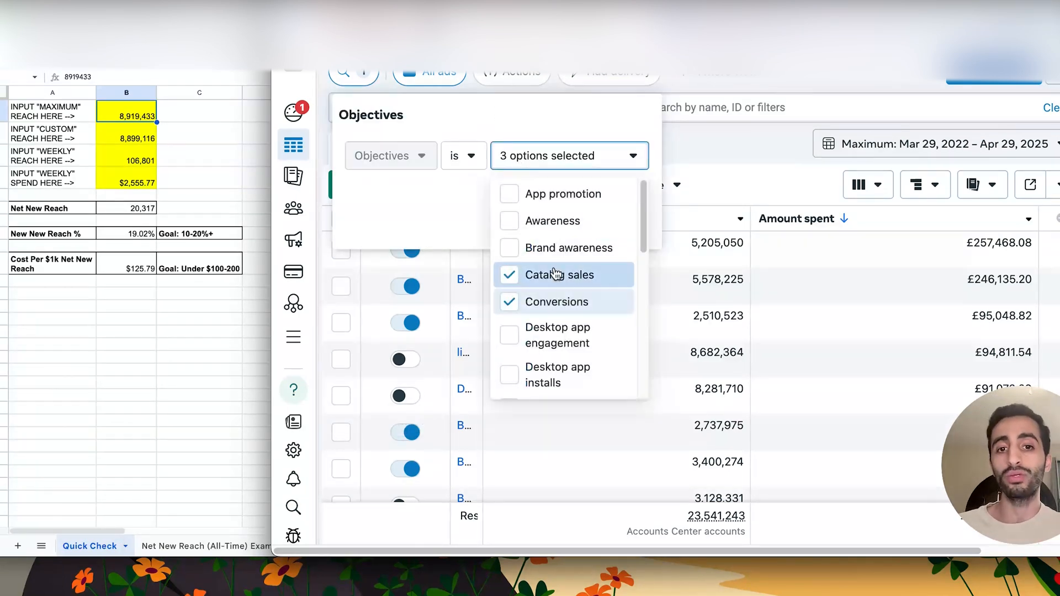
pyautogui.scroll(-5, 561, 312)
pyautogui.scroll(-3, 560, 313)
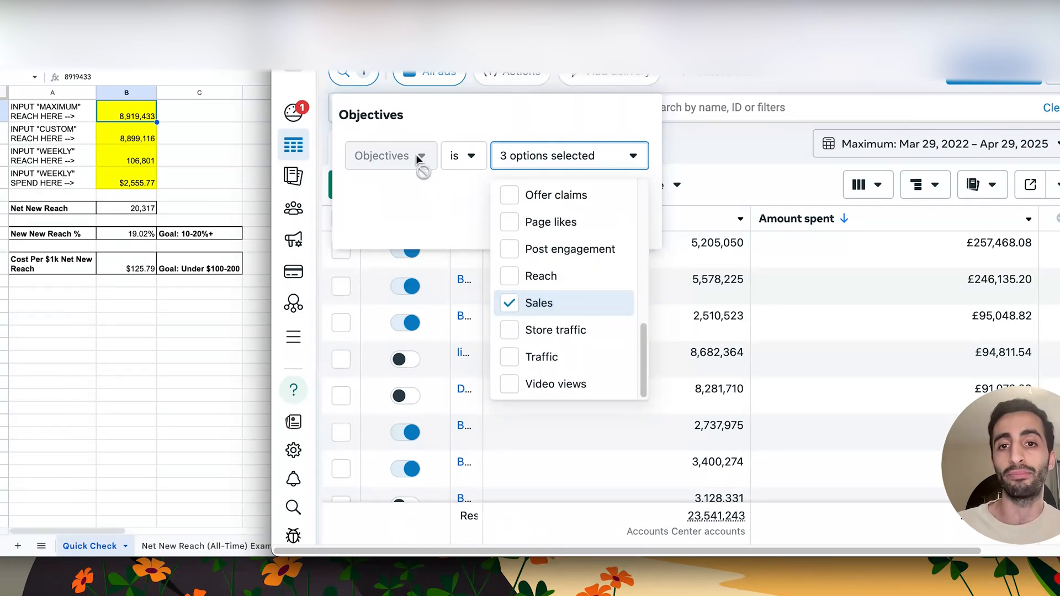
pyautogui.scroll(8, 568, 220)
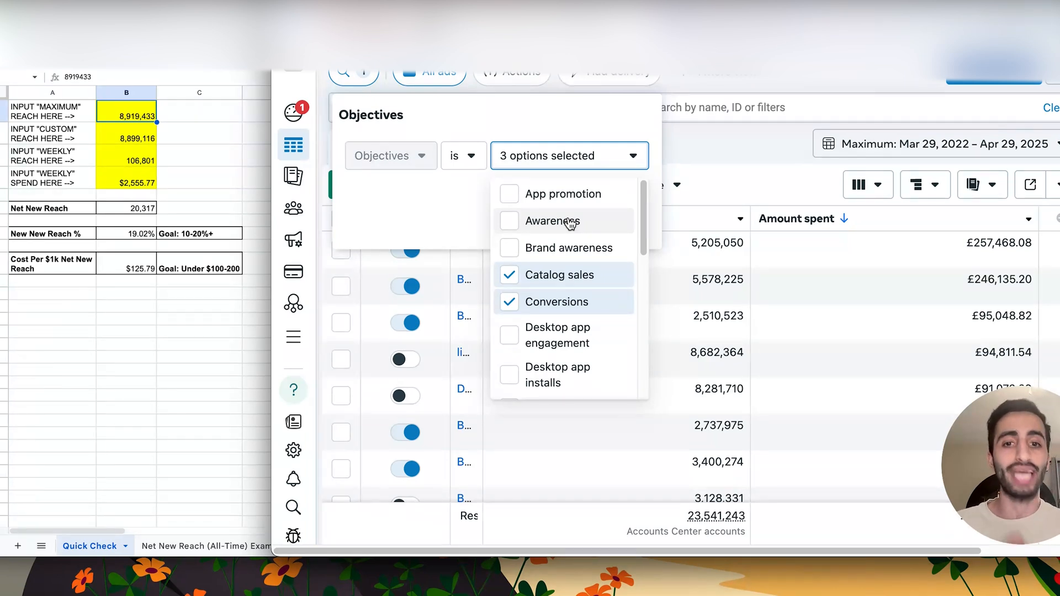
pyautogui.scroll(-5, 560, 298)
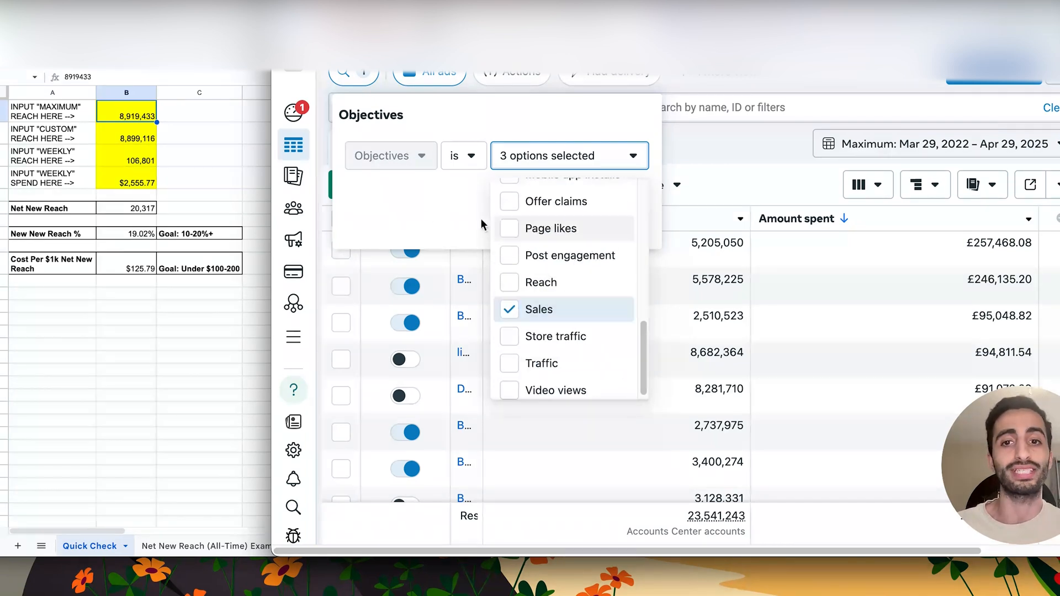
pyautogui.click(434, 215)
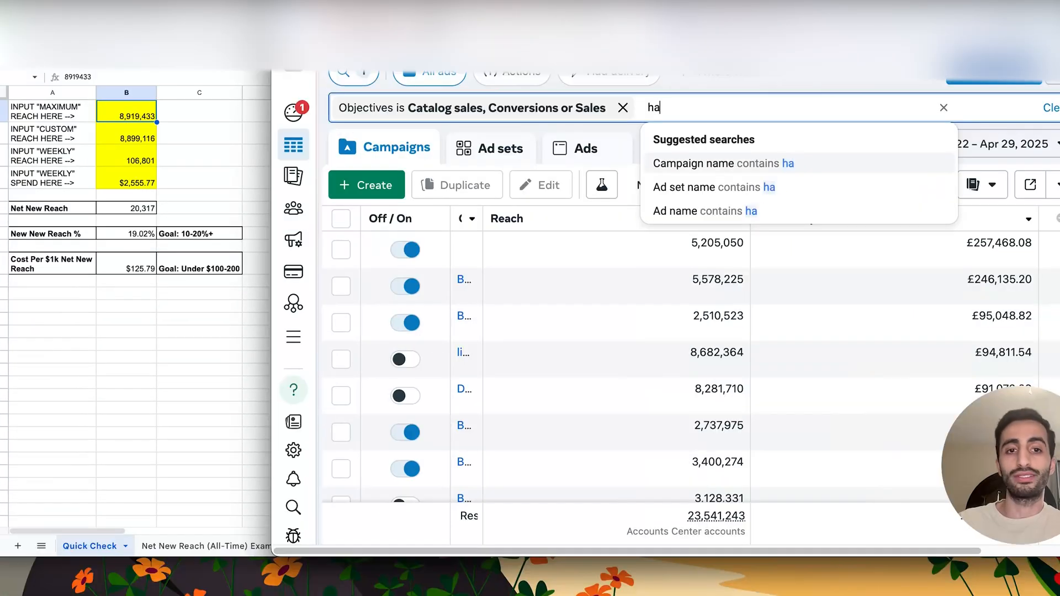
# - Search the filters for "deliver" and start a Campaign delivery filter with its list of status values open
pyautogui.write('d')
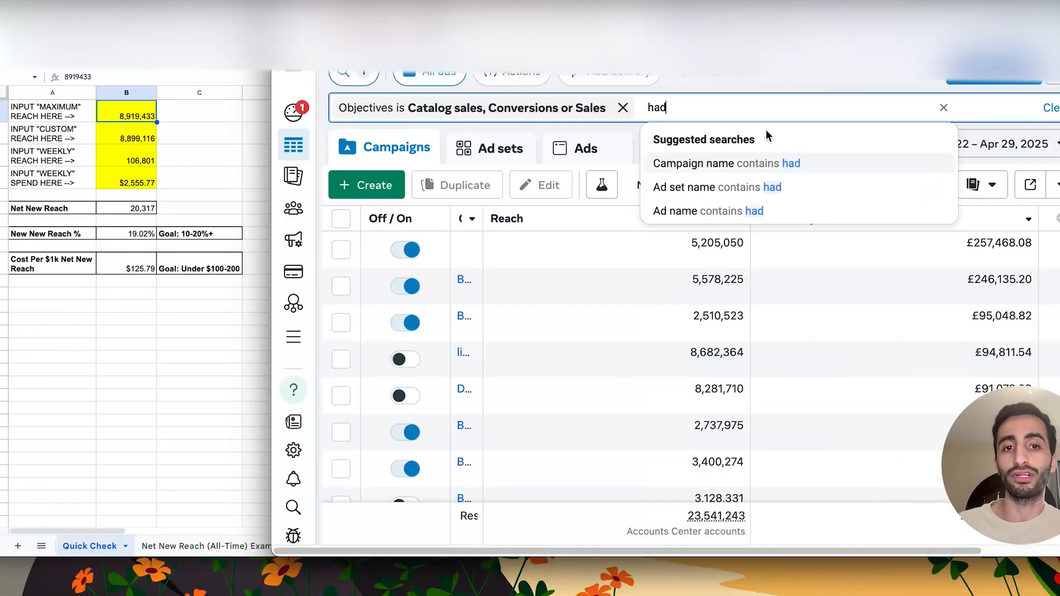
pyautogui.press('BackSpace')
pyautogui.press('BackSpace')
pyautogui.press('BackSpace')
pyautogui.write('deliver')
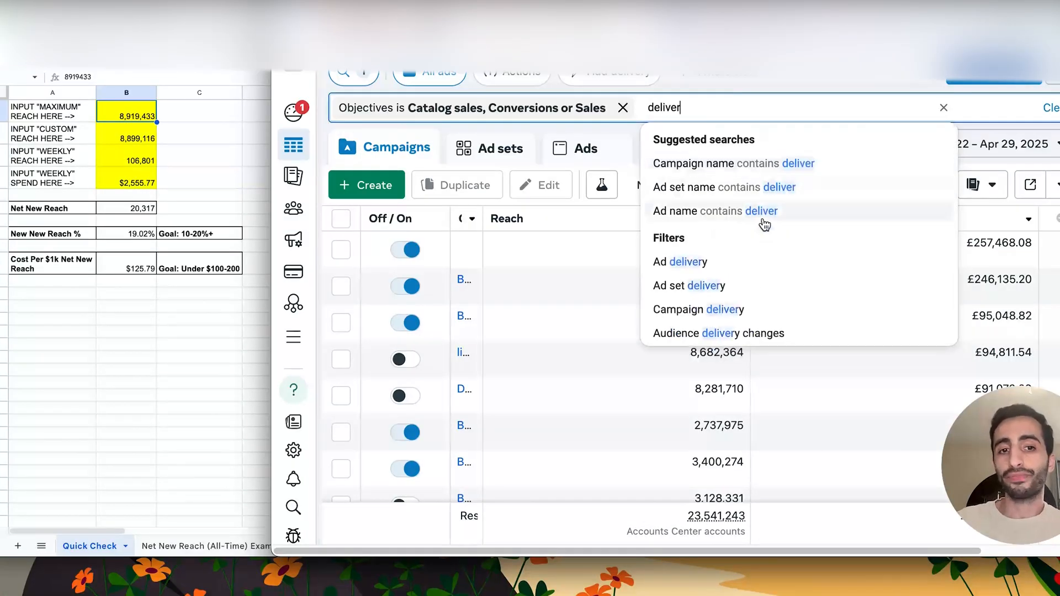
pyautogui.click(736, 309)
pyautogui.click(871, 161)
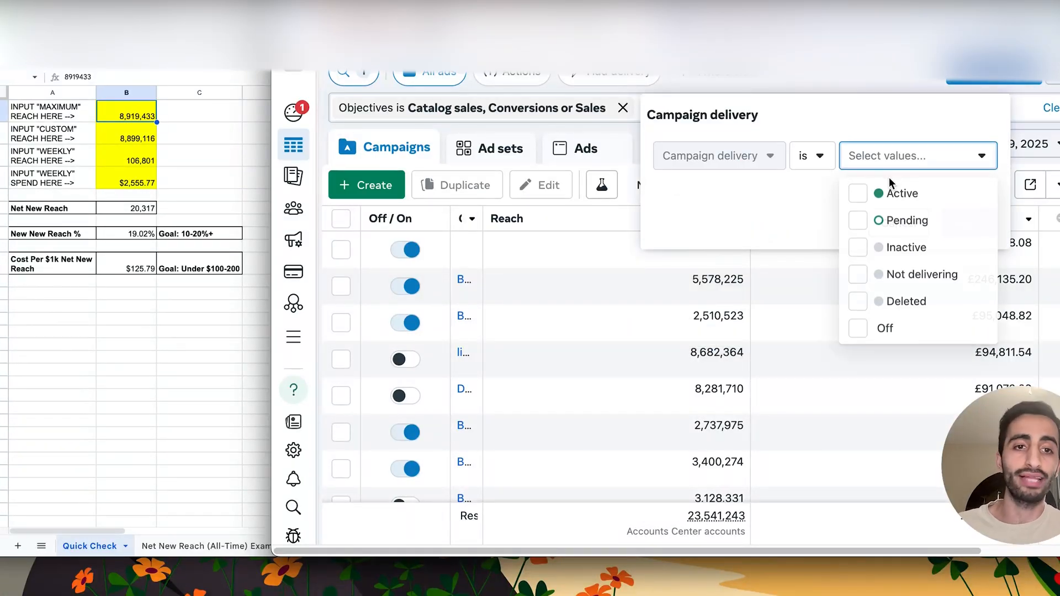
# - Set campaign delivery to Active, Pending, Inactive, Not delivering, Deleted and Off, and apply the filter
pyautogui.click(892, 193)
pyautogui.click(894, 220)
pyautogui.click(900, 247)
pyautogui.click(905, 274)
pyautogui.click(906, 301)
pyautogui.click(907, 327)
pyautogui.click(785, 196)
pyautogui.click(969, 221)
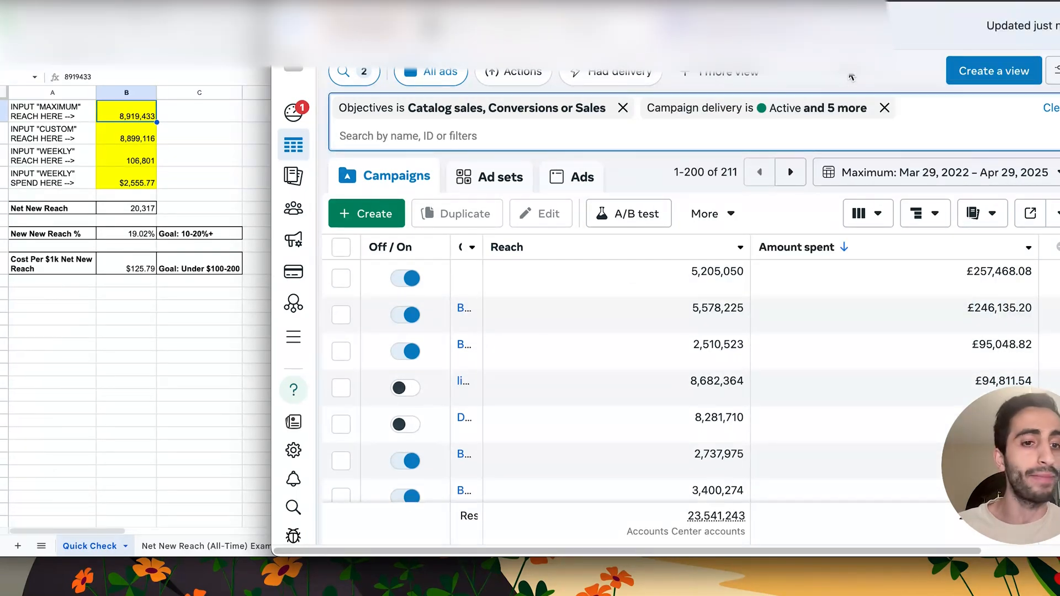
pyautogui.moveTo(1046, 414)
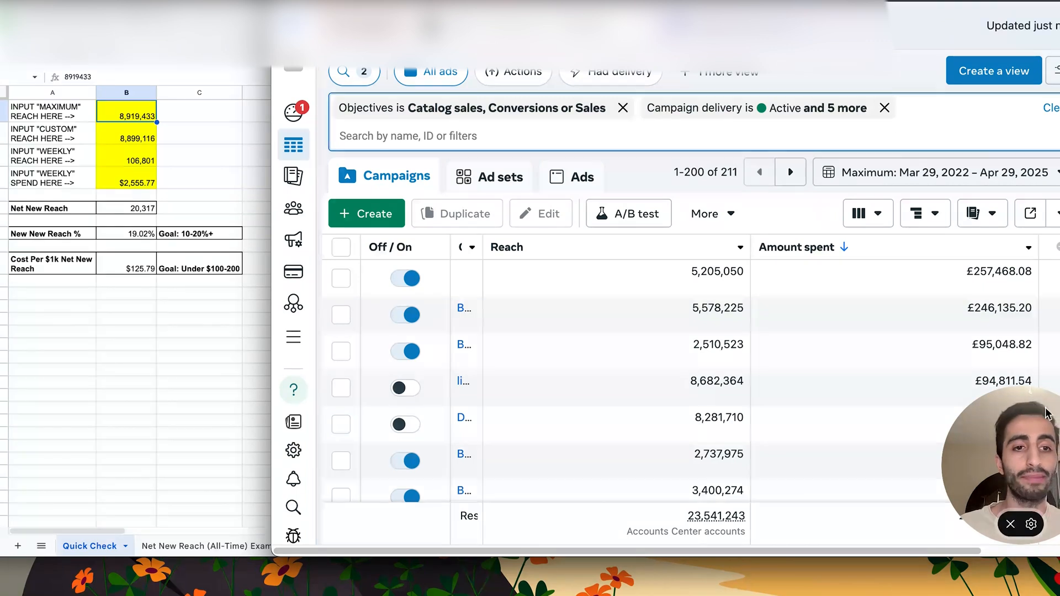
pyautogui.moveTo(1046, 414); pyautogui.dragTo(1037, 23)
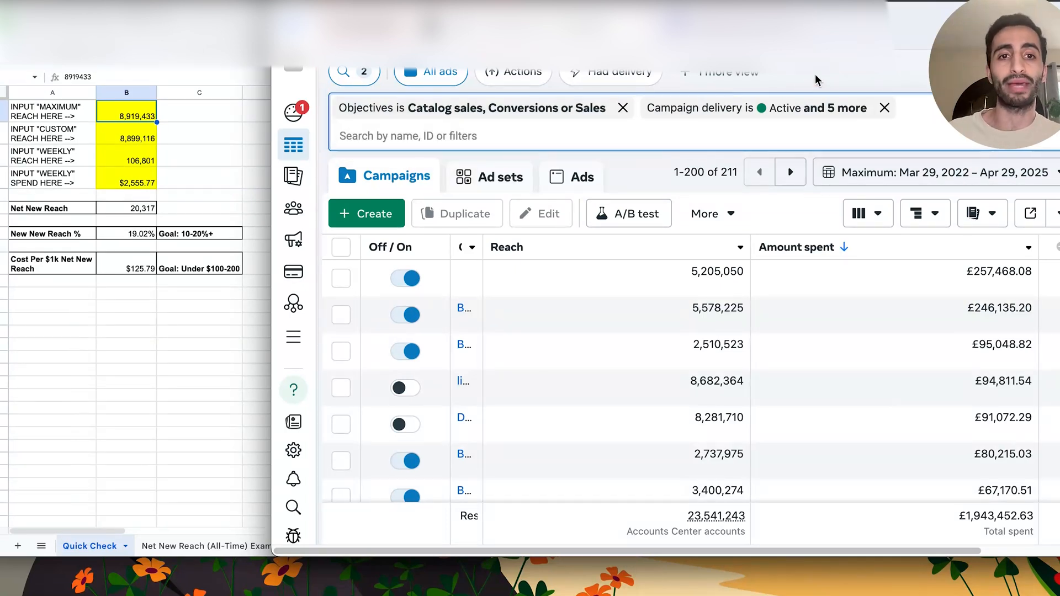
# - Copy the total reach 23,541,243 into the sheet's "MAXIMUM" reach cell and clear the three yellow input cells below it
pyautogui.moveTo(743, 512)
pyautogui.doubleClick(710, 515)
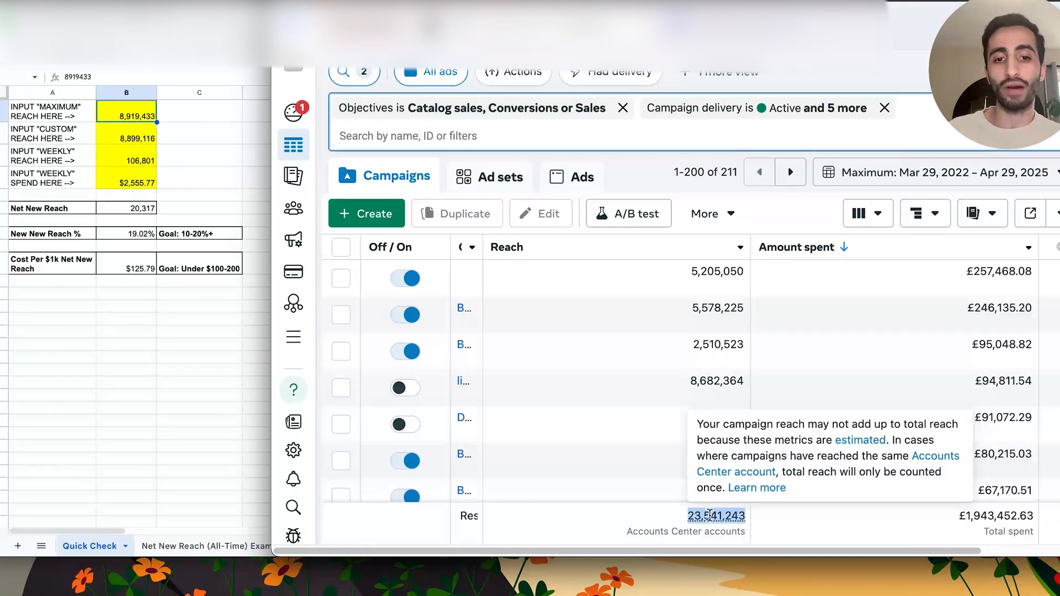
pyautogui.click(123, 116)
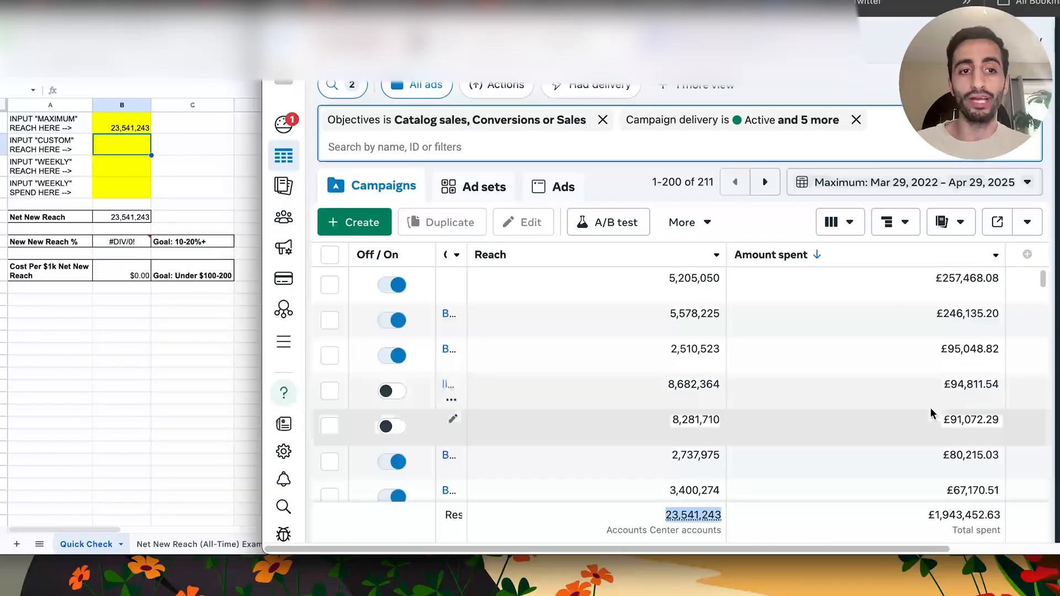
# - Set a custom reporting date range of Mar 29, 2022 to Apr 22, 2025 and update the campaign table
pyautogui.click(816, 182)
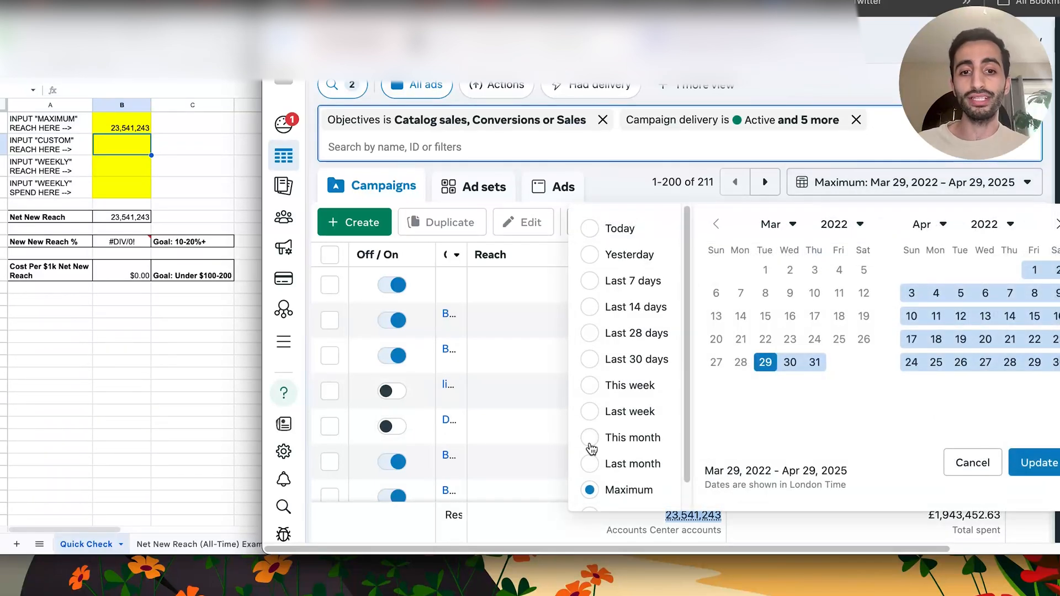
pyautogui.scroll(-1, 596, 447)
pyautogui.click(612, 485)
pyautogui.click(1013, 447)
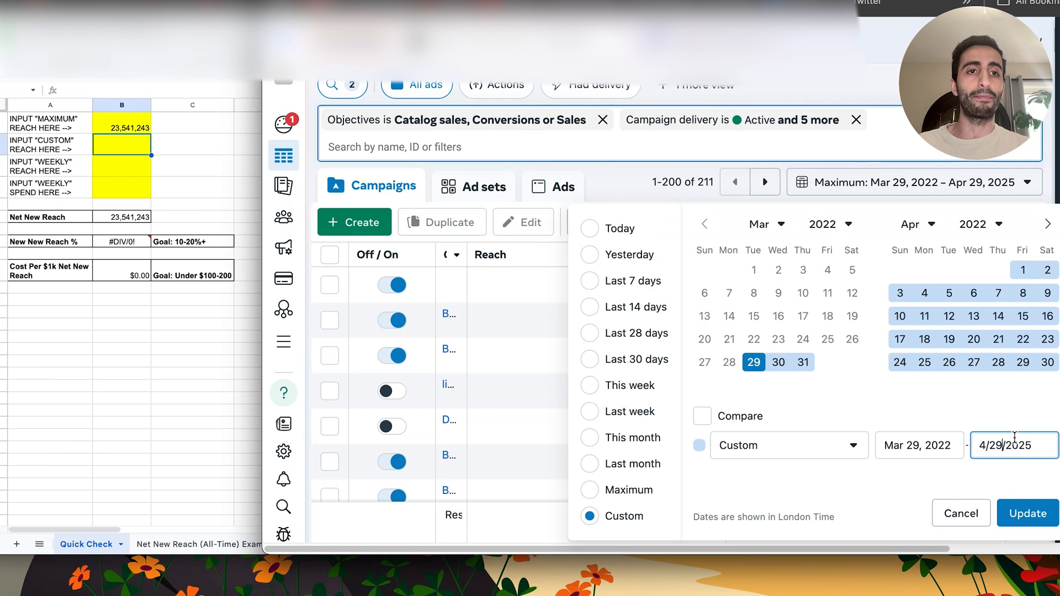
pyautogui.press('BackSpace')
pyautogui.write('2')
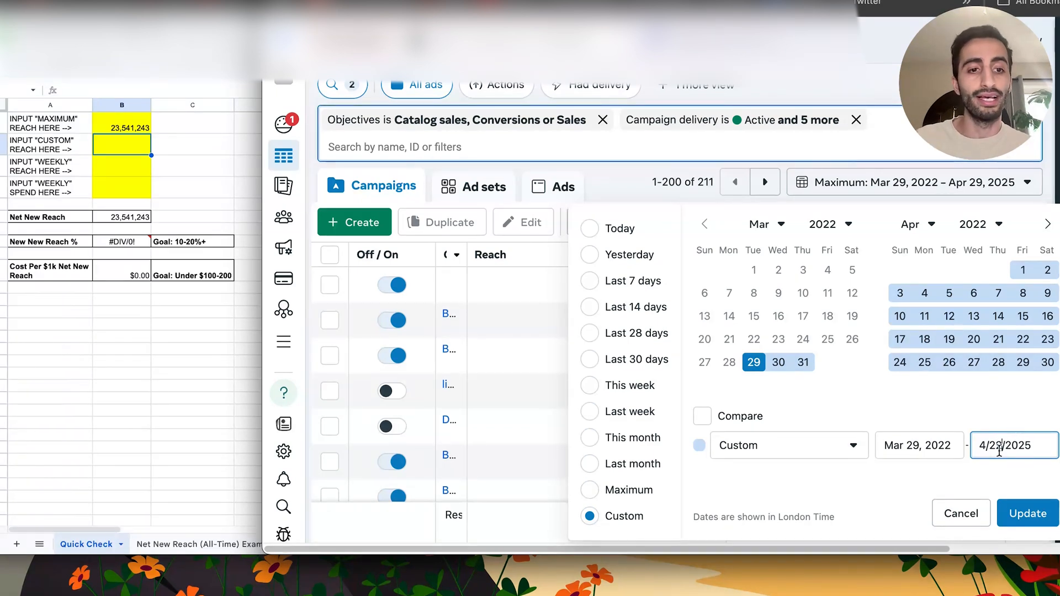
pyautogui.click(1013, 473)
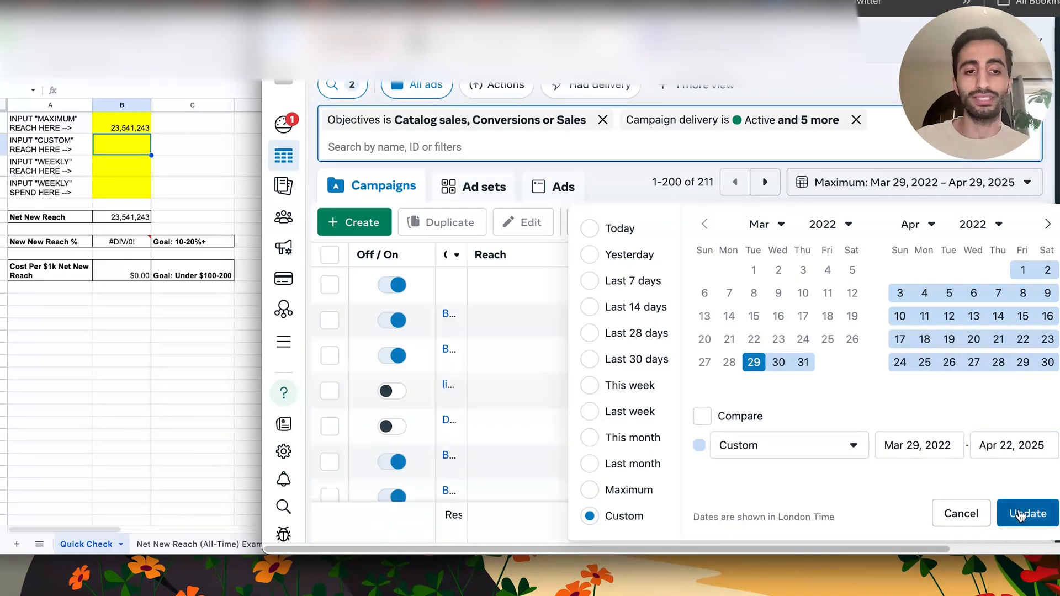
pyautogui.click(1020, 510)
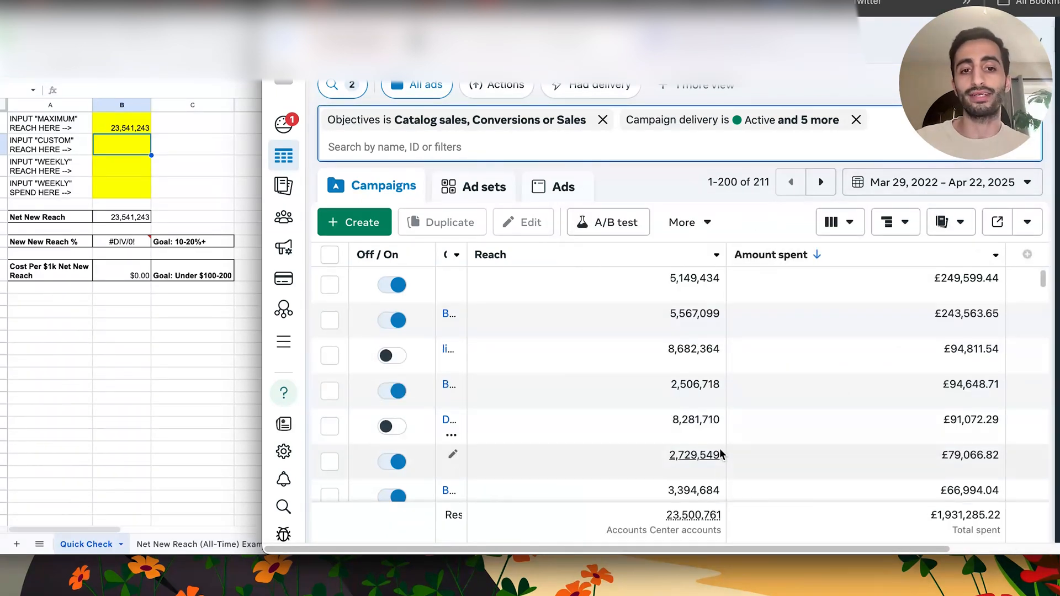
# - Copy the total reach 23,500,761 into the sheet's "CUSTOM" reach cell
pyautogui.doubleClick(700, 518)
pyautogui.hotkey('ctrl', 'c')
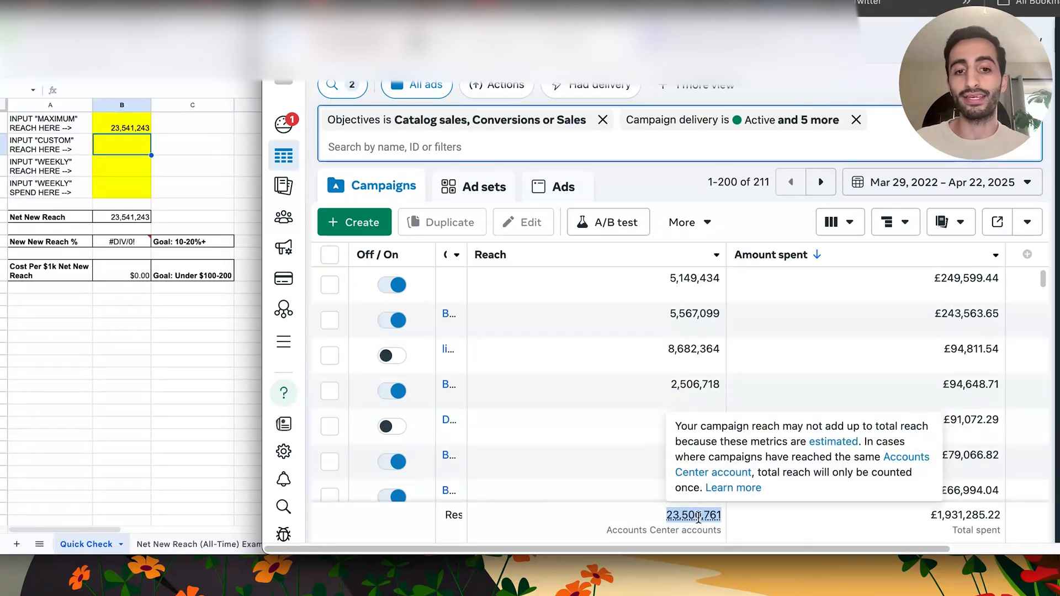
pyautogui.click(129, 154)
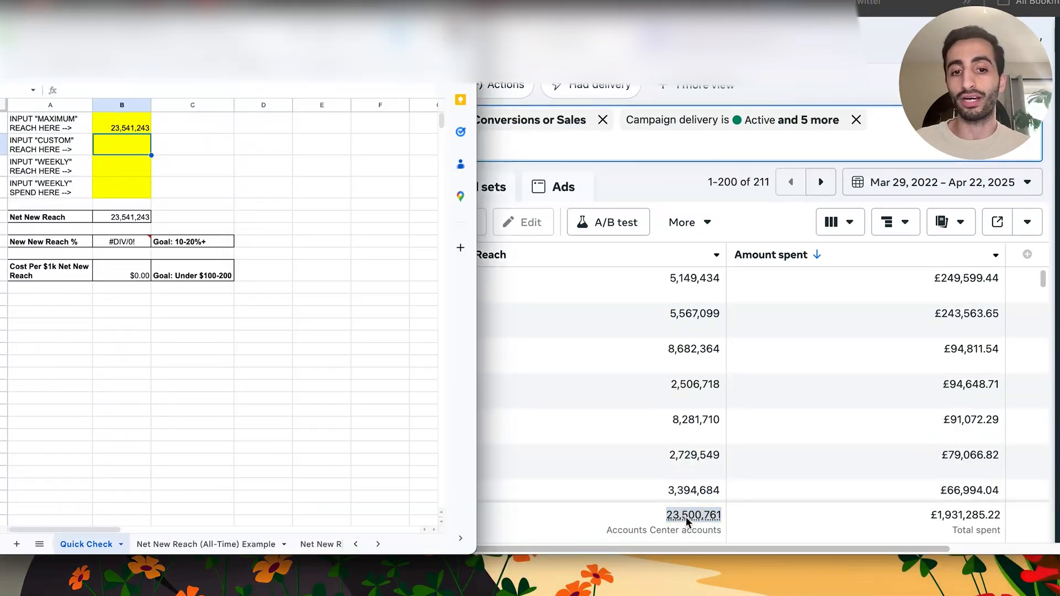
pyautogui.click(882, 187)
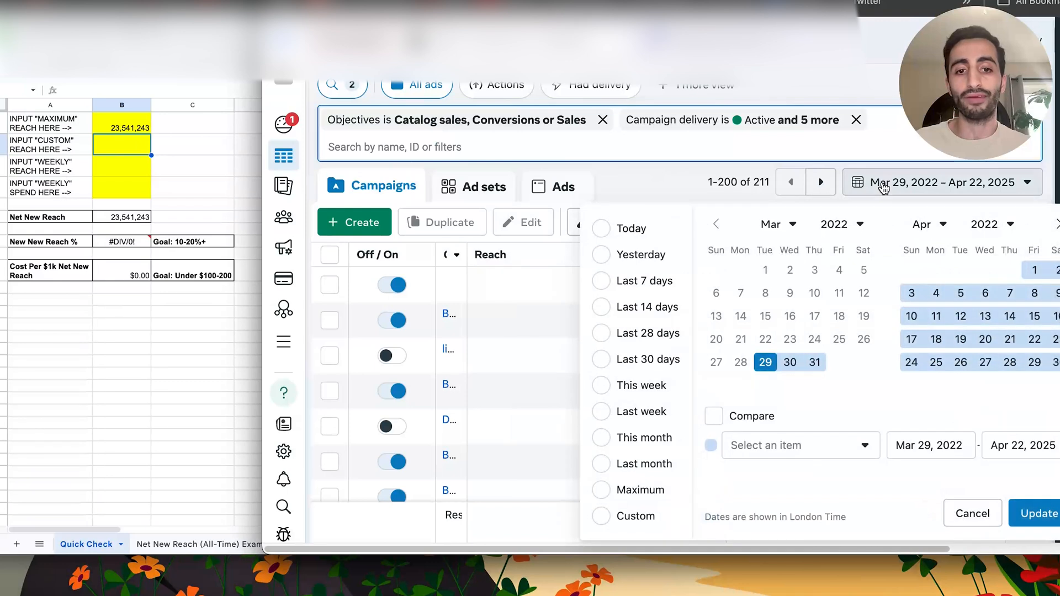
pyautogui.click(882, 186)
pyautogui.click(116, 148)
pyautogui.hotkey('ctrl', 'v')
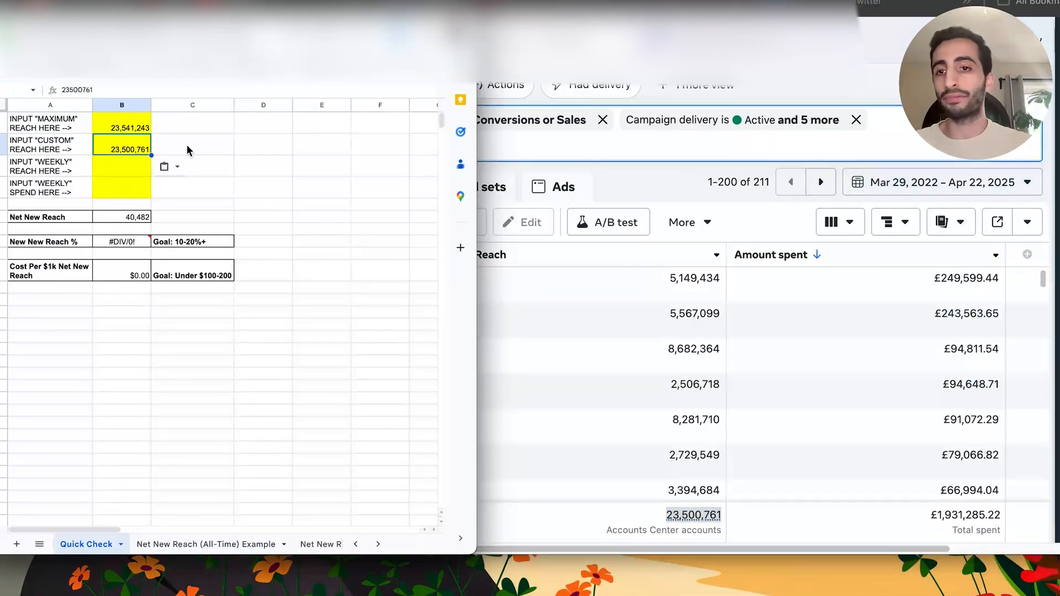
# - Select the sheet's empty "WEEKLY" reach cell and switch the campaign table's date range to Last 7 days
pyautogui.click(124, 181)
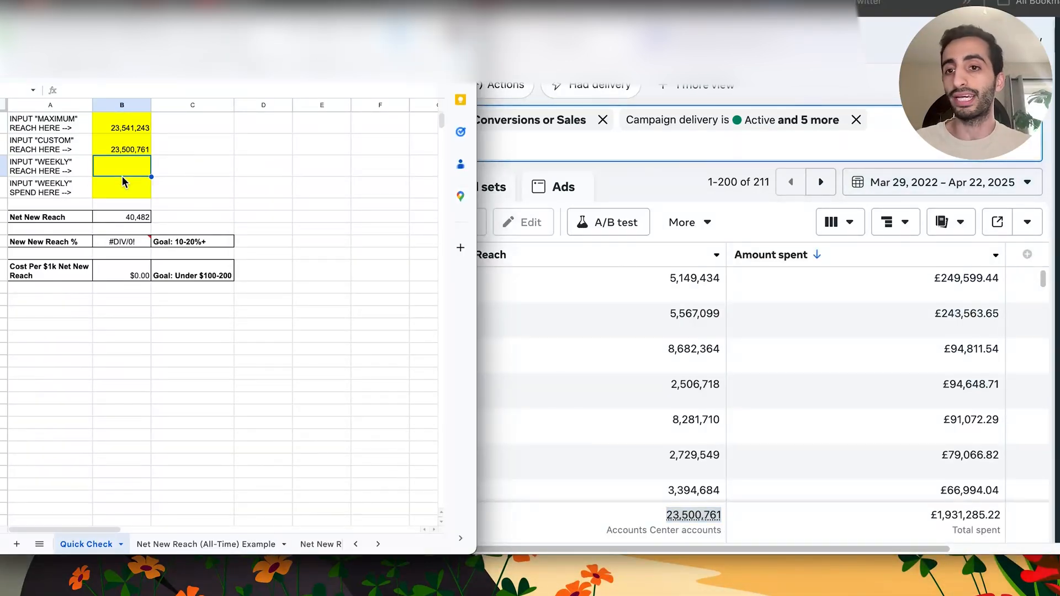
pyautogui.click(827, 103)
pyautogui.click(878, 183)
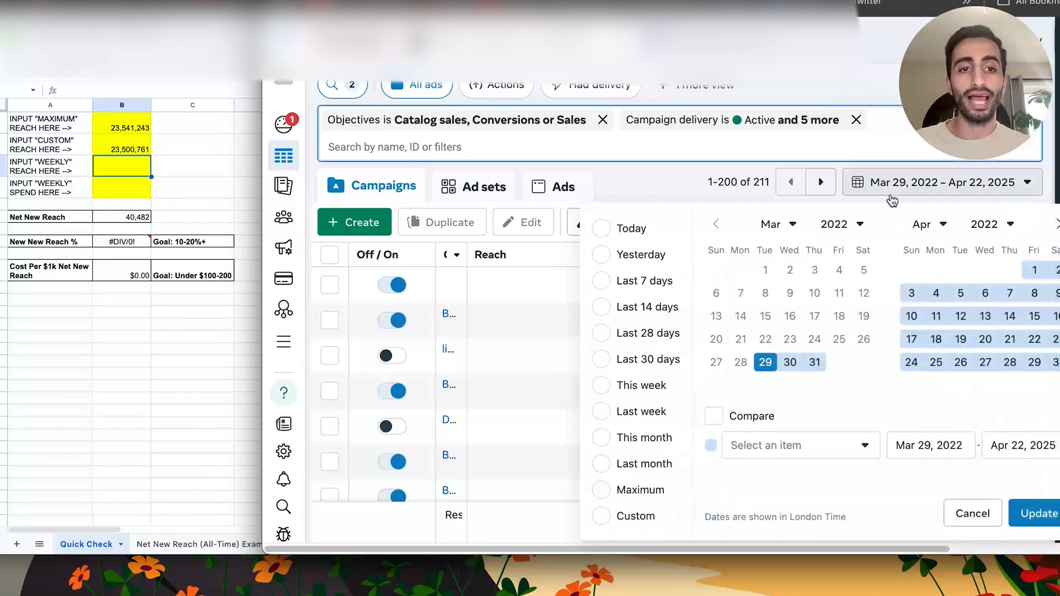
pyautogui.click(944, 445)
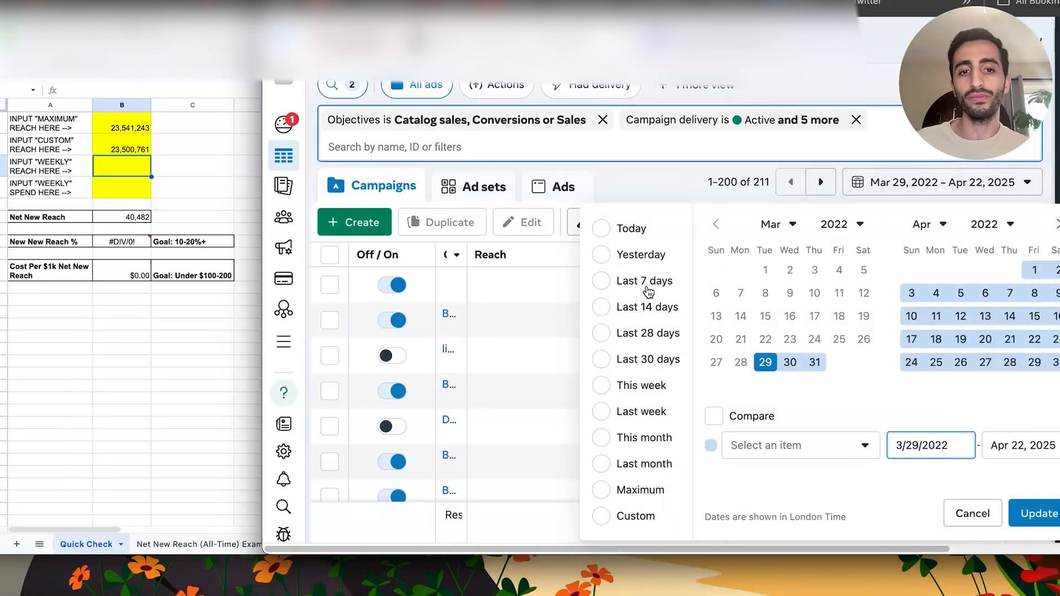
pyautogui.click(647, 288)
# - Set a custom reporting date range of Apr 23, 2025 to Apr 29, 2025 and update the campaign table
pyautogui.click(905, 184)
pyautogui.click(952, 445)
pyautogui.doubleClick(914, 445)
pyautogui.write('23')
pyautogui.click(1025, 449)
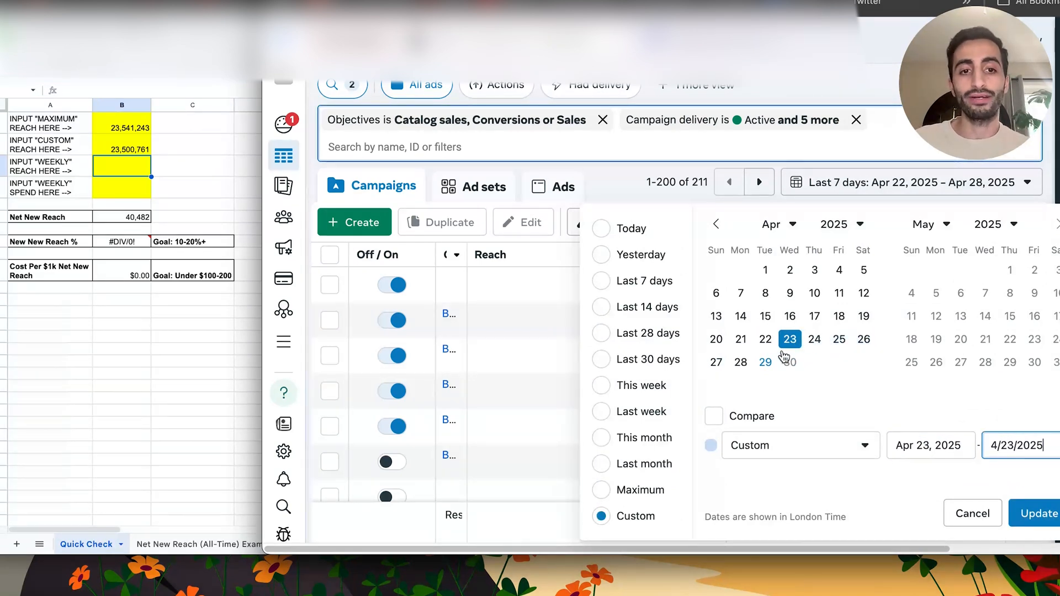
pyautogui.click(776, 369)
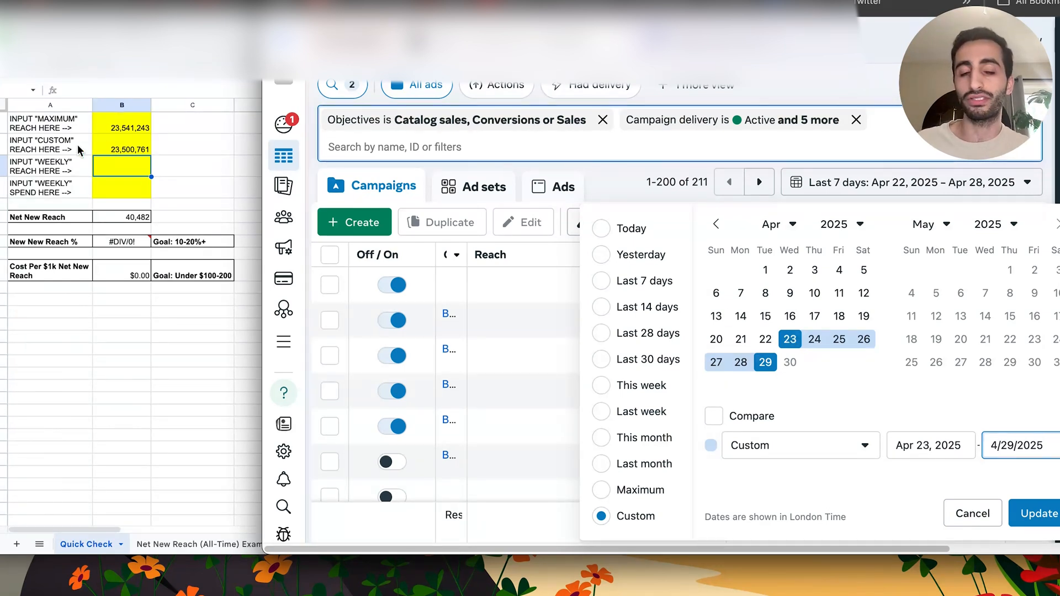
pyautogui.click(1030, 513)
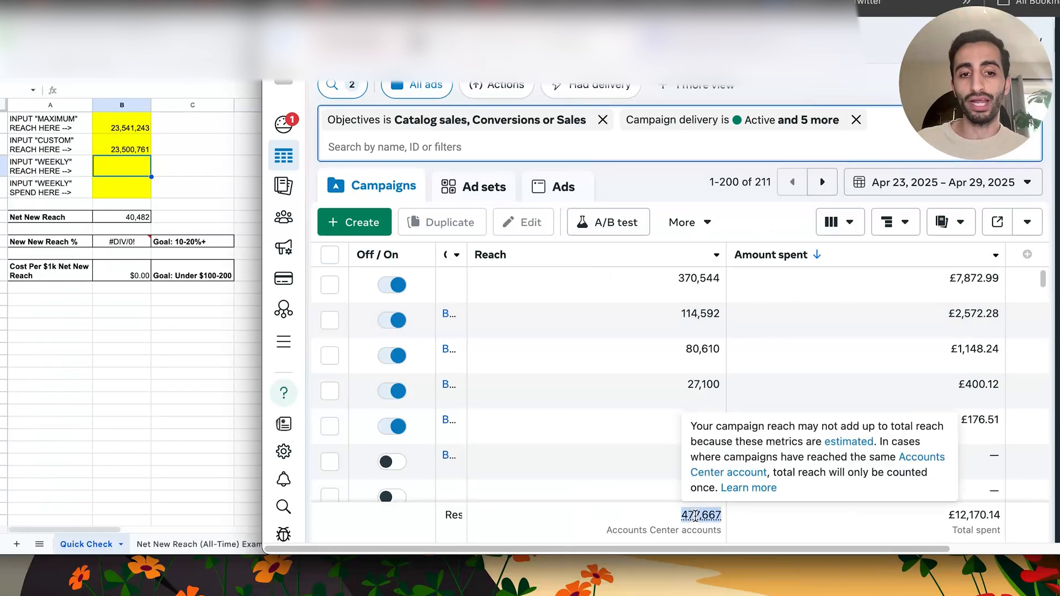
# - Copy the total reach 477,667 and total spend 12,170.14 into the sheet's "WEEKLY" reach and "WEEKLY" spend cells
pyautogui.click(112, 183)
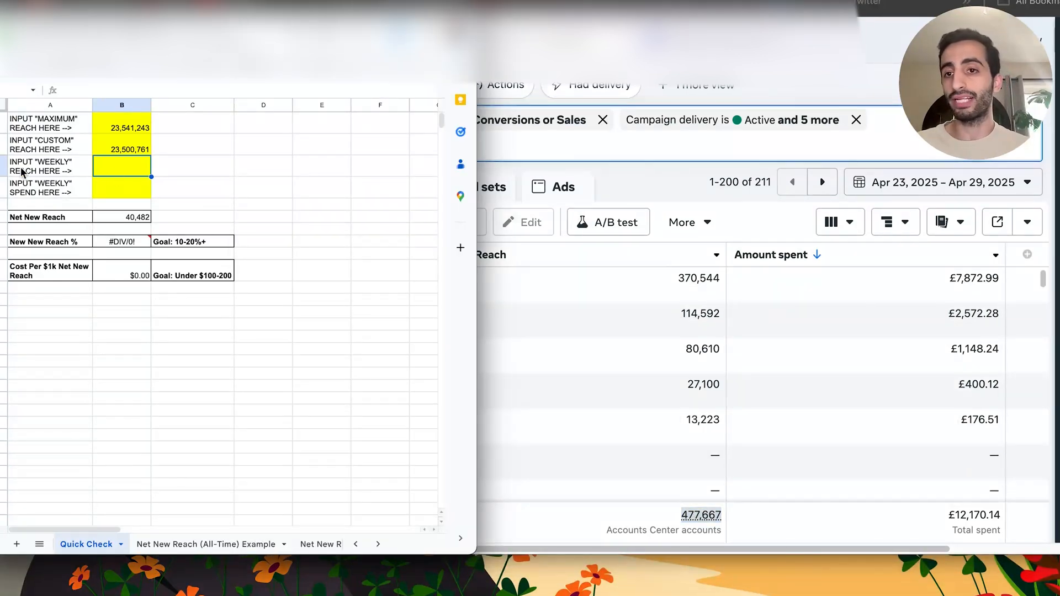
pyautogui.write('477,667')
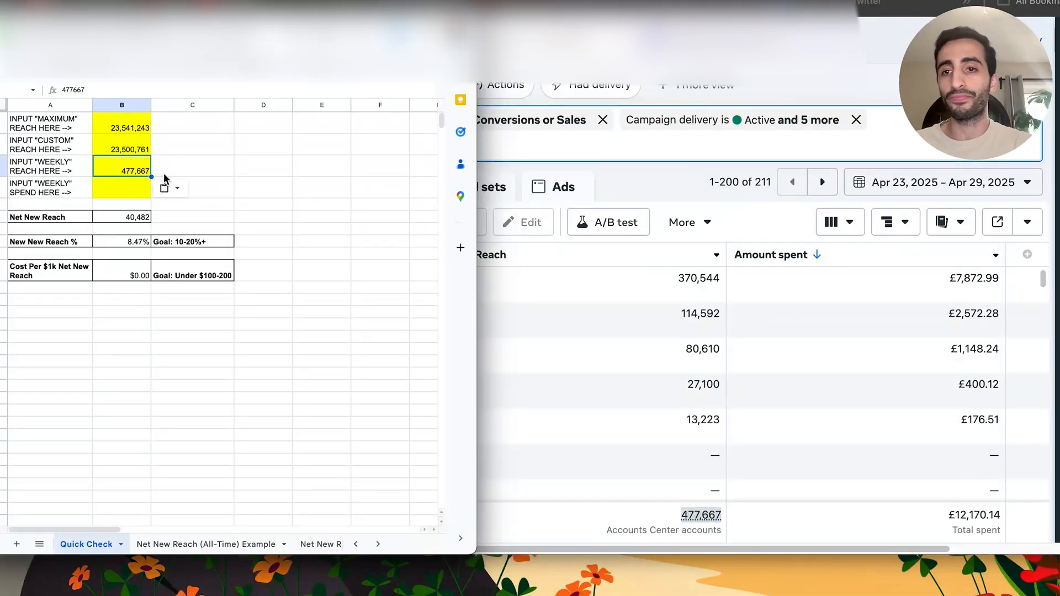
pyautogui.click(938, 515)
pyautogui.doubleClick(969, 515)
pyautogui.hotkey('ctrl', 'c')
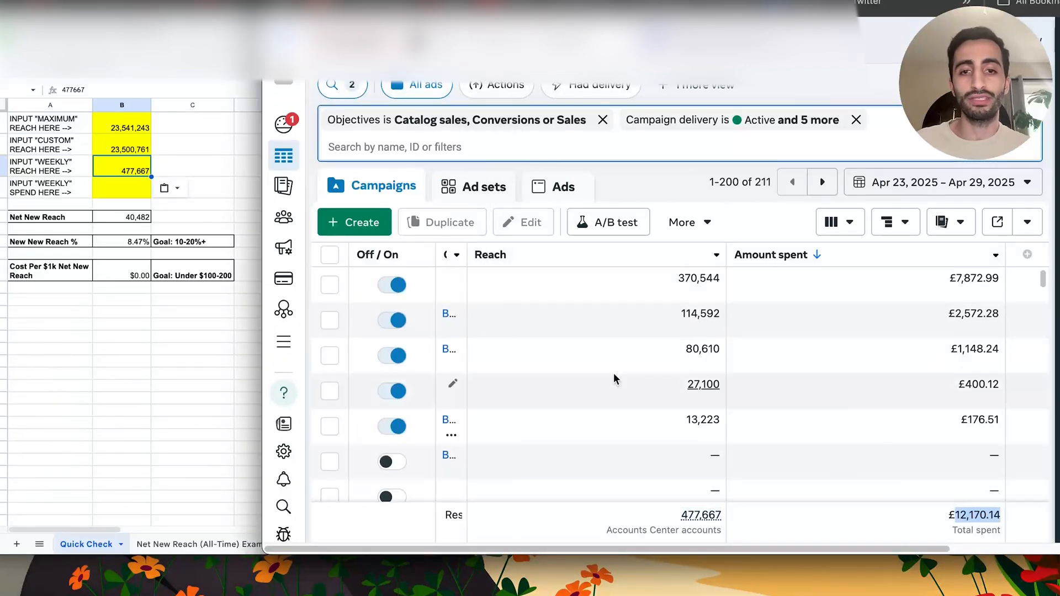
pyautogui.click(121, 187)
pyautogui.hotkey('ctrl', 'v')
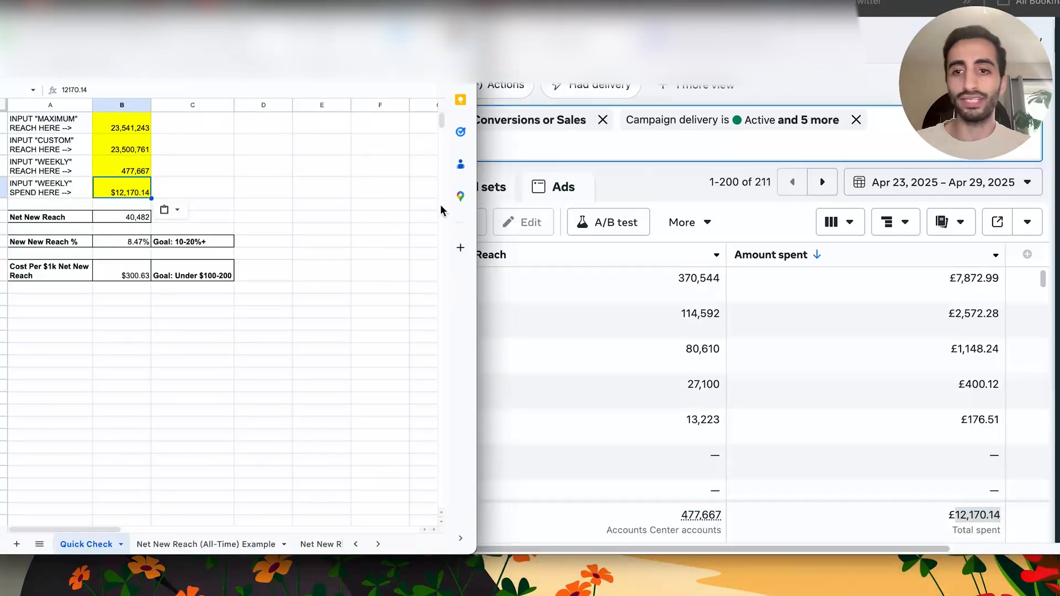
# - Check the sheet's weekly reach entry and the formula behind Net New Reach
pyautogui.click(759, 81)
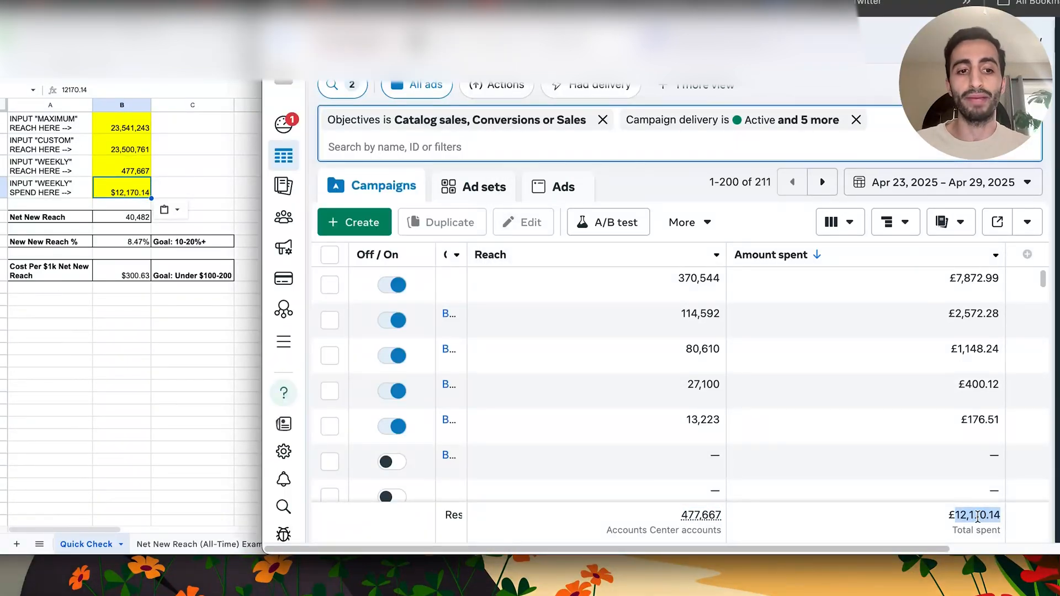
pyautogui.click(117, 160)
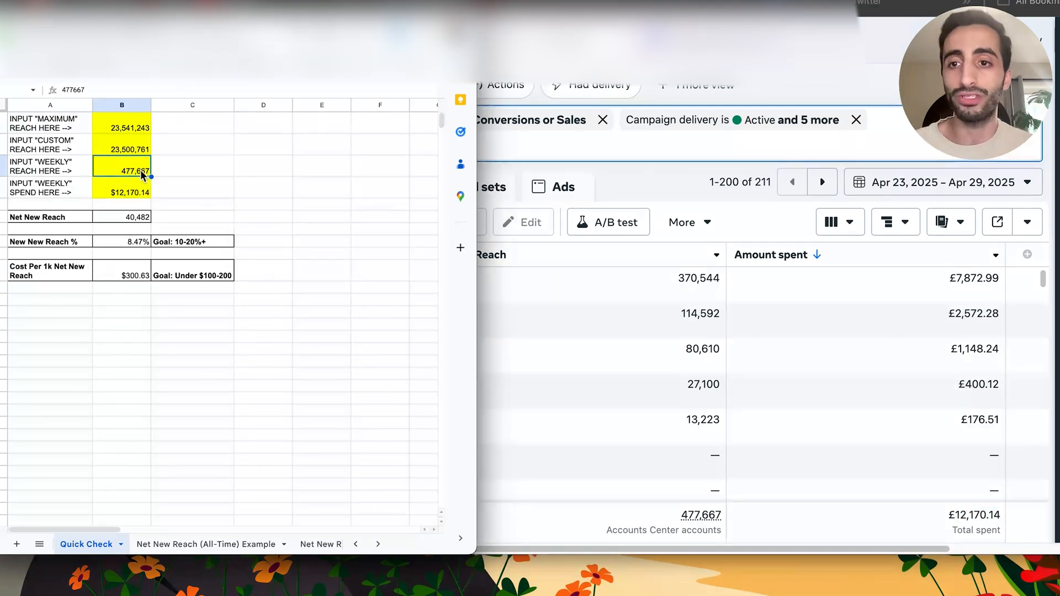
pyautogui.click(146, 217)
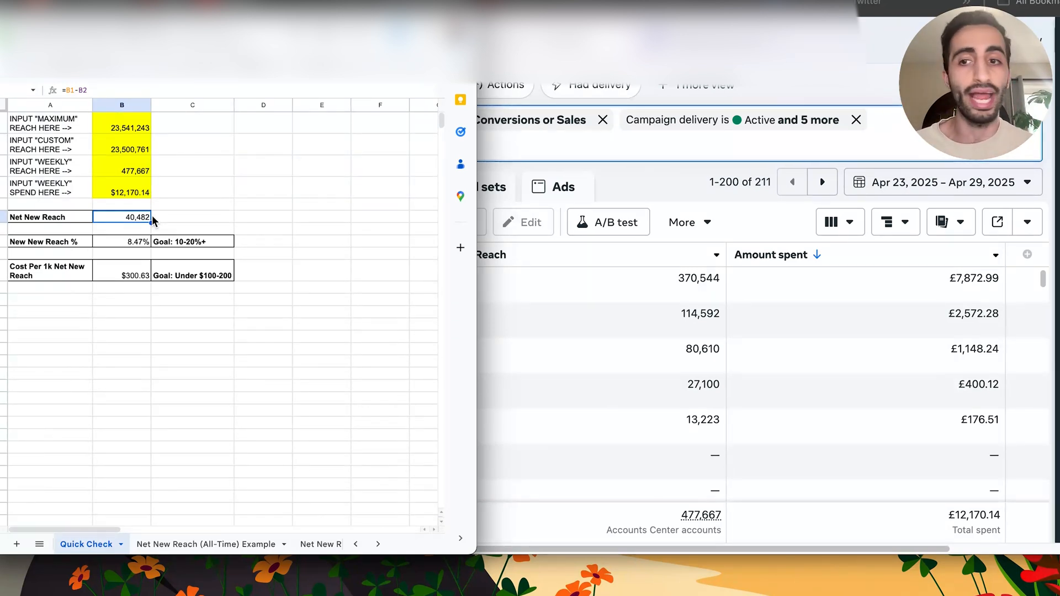
# - Check the formula behind New New Reach % and the weekly reach entry it divides by
pyautogui.click(102, 243)
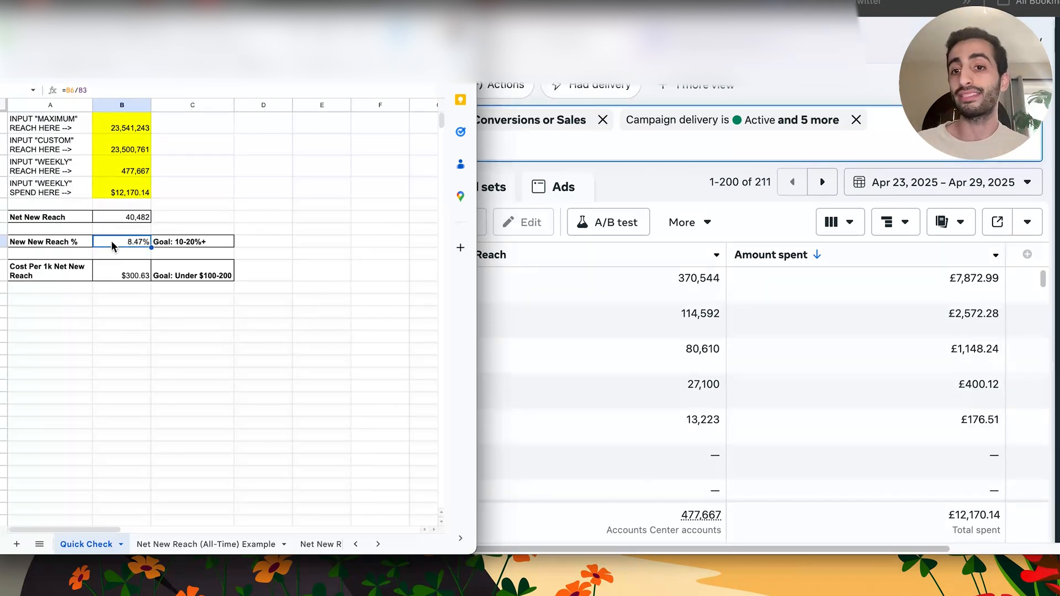
pyautogui.click(138, 173)
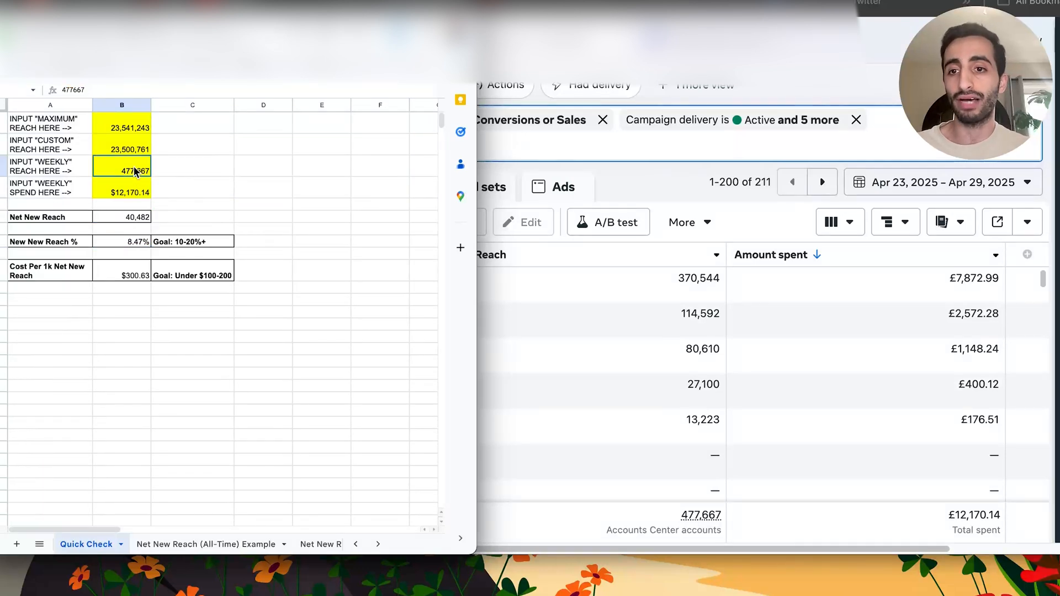
pyautogui.click(142, 241)
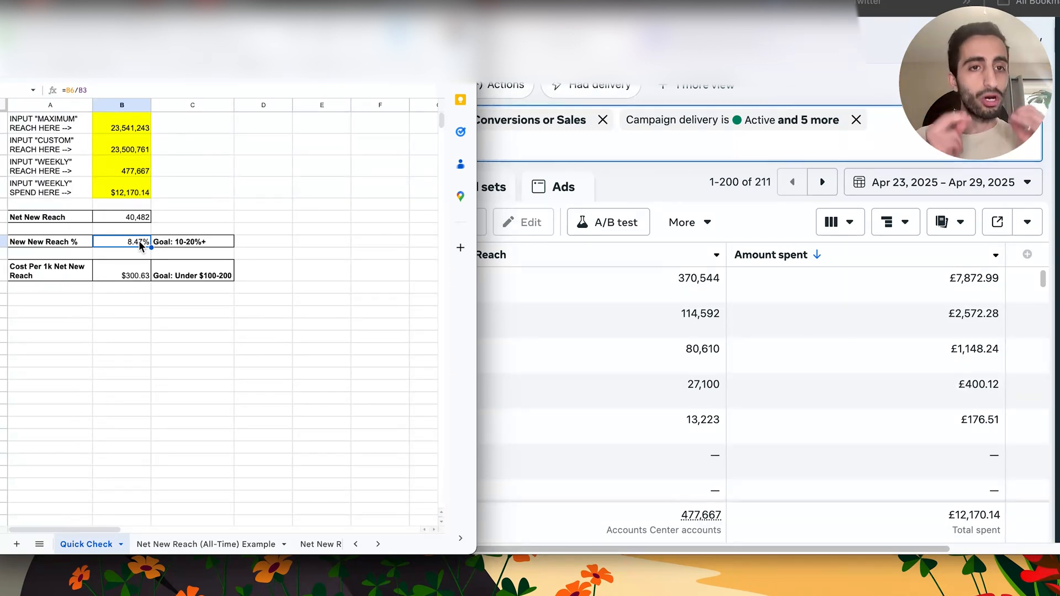
# - Review the Cost Per 1k Net New Reach formula and its goal, comparing it with the New New Reach % result
pyautogui.click(142, 273)
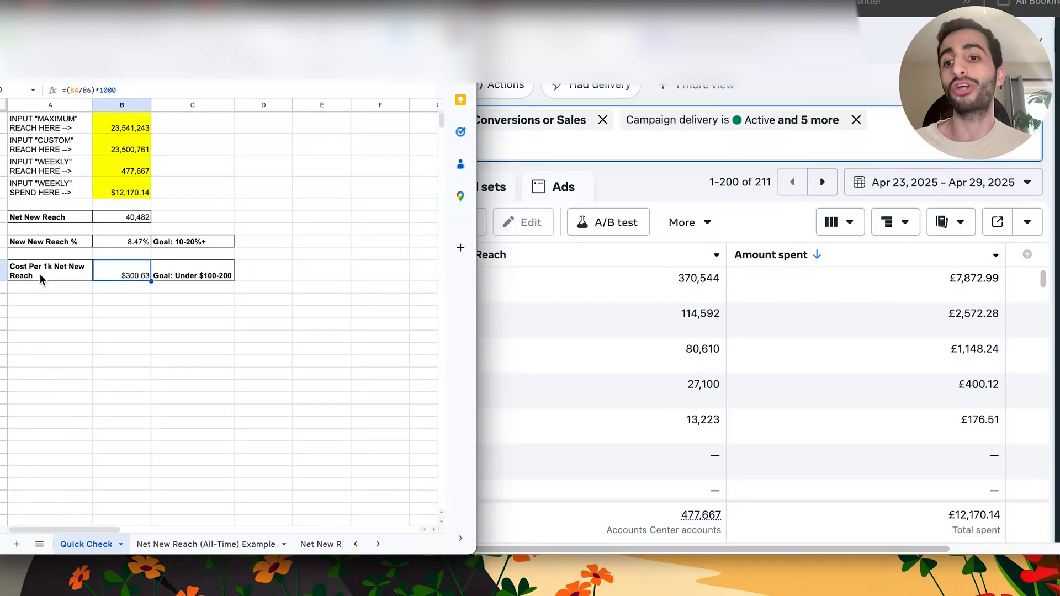
pyautogui.click(178, 274)
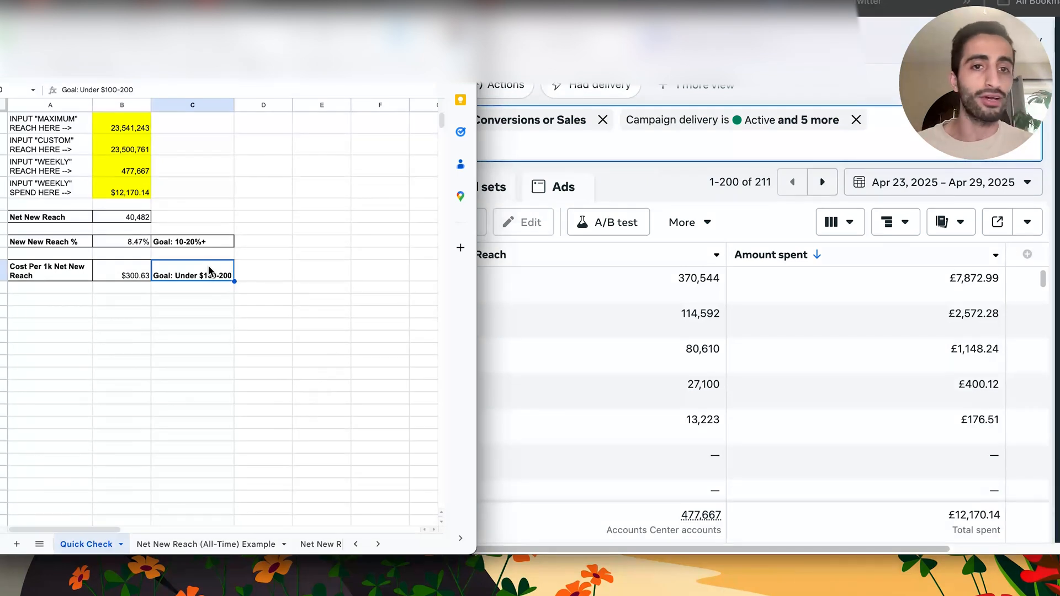
pyautogui.click(134, 274)
pyautogui.click(135, 246)
pyautogui.click(133, 273)
pyautogui.click(143, 246)
pyautogui.click(139, 269)
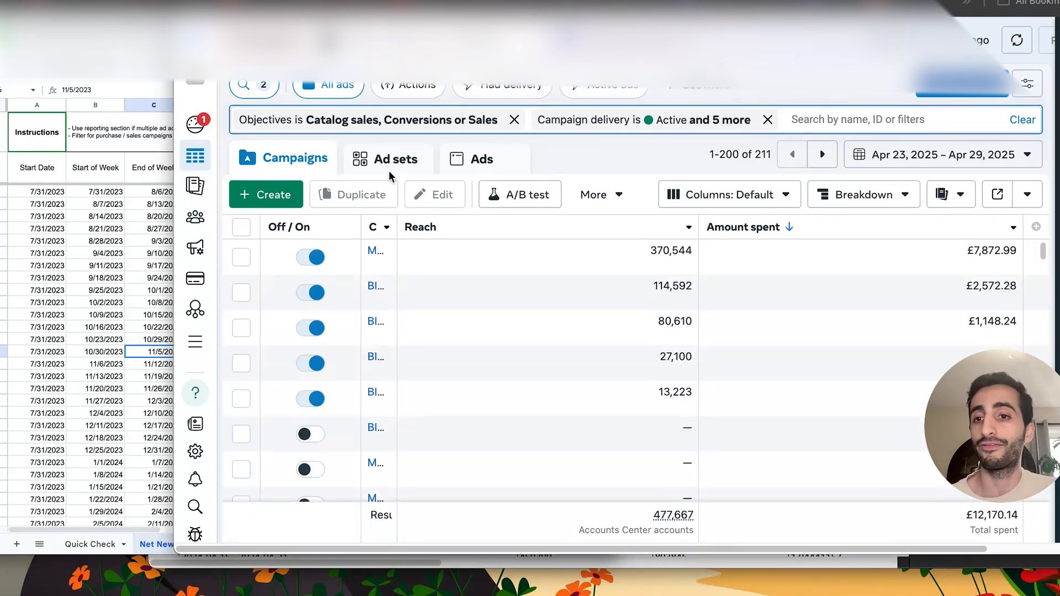
# - View the Net New Reach (All-Time) Example sheet, check the Ads Reporting options for the campaigns and bring up the pivot table report
pyautogui.click(94, 250)
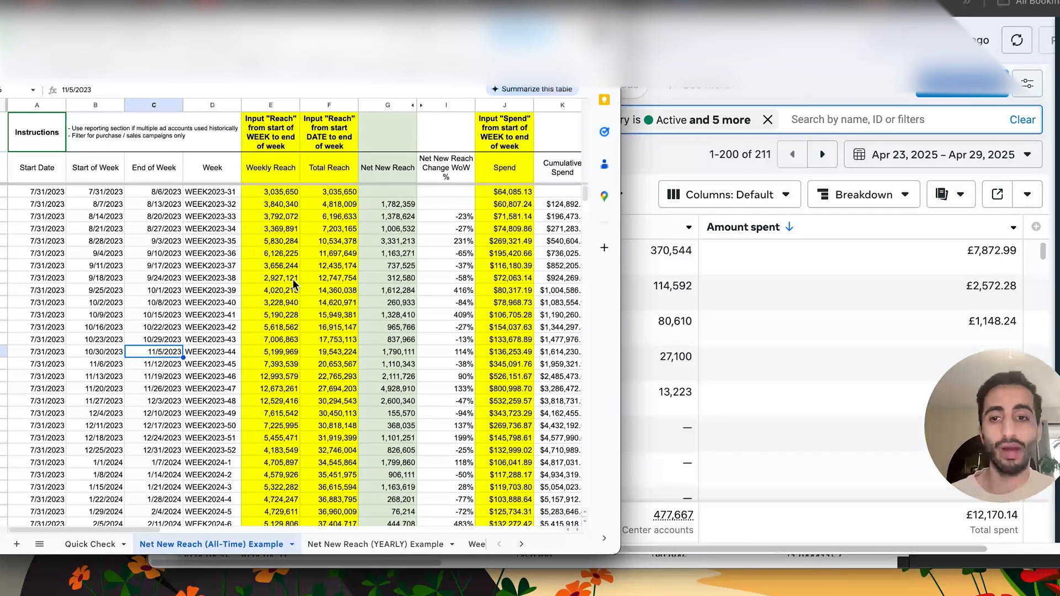
pyautogui.click(817, 28)
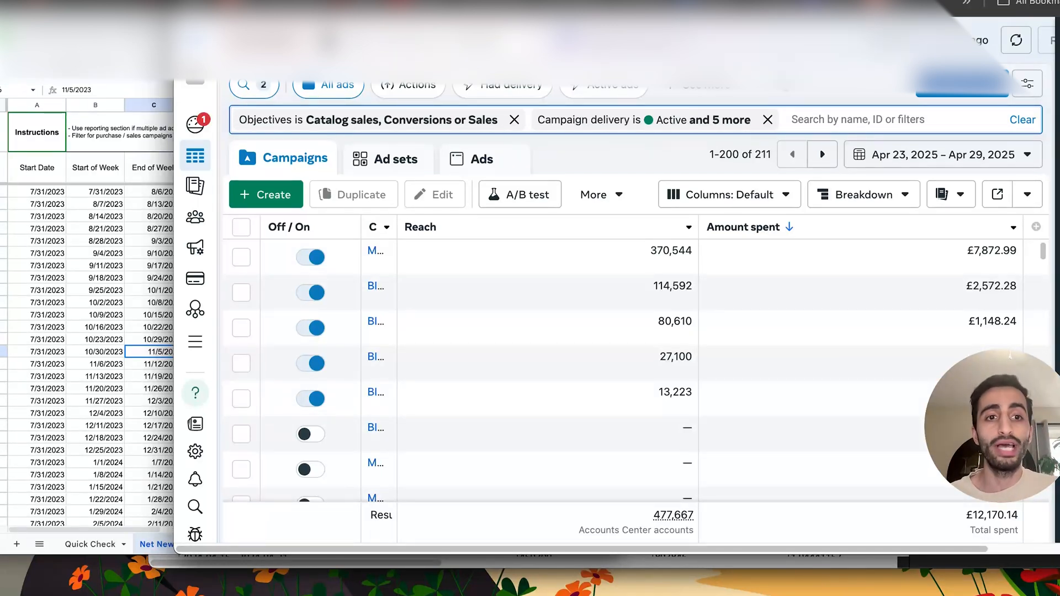
pyautogui.click(940, 200)
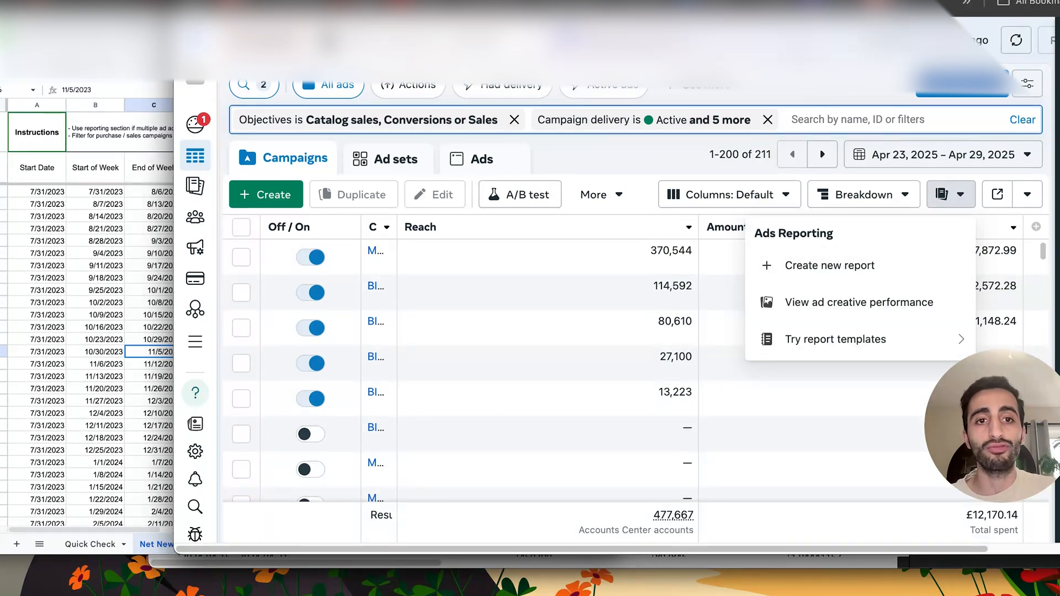
pyautogui.press('Escape')
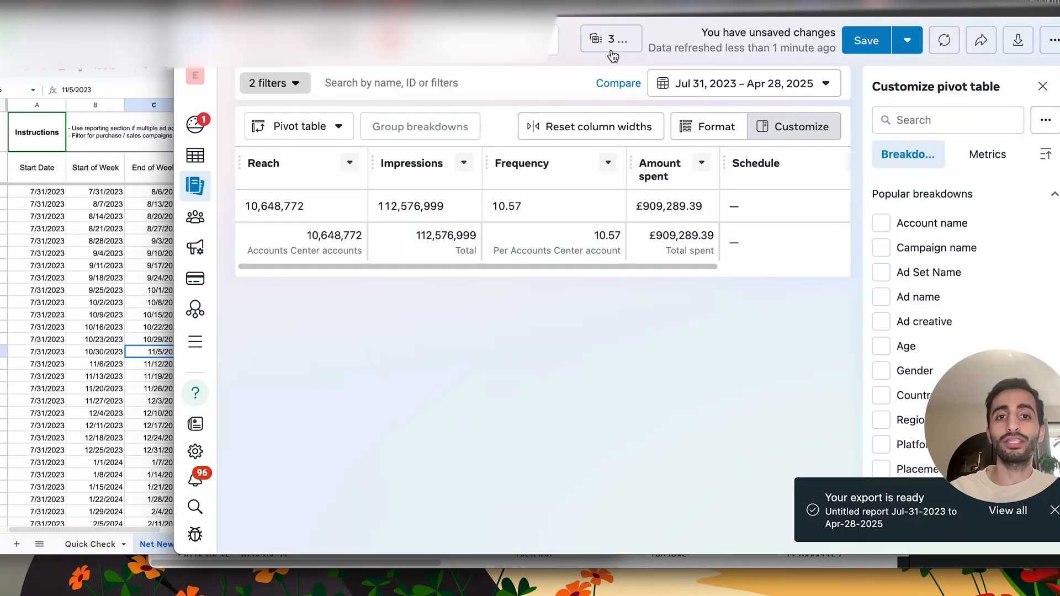
# - Review the campaign objectives selected in the report's Objective filter
pyautogui.click(612, 52)
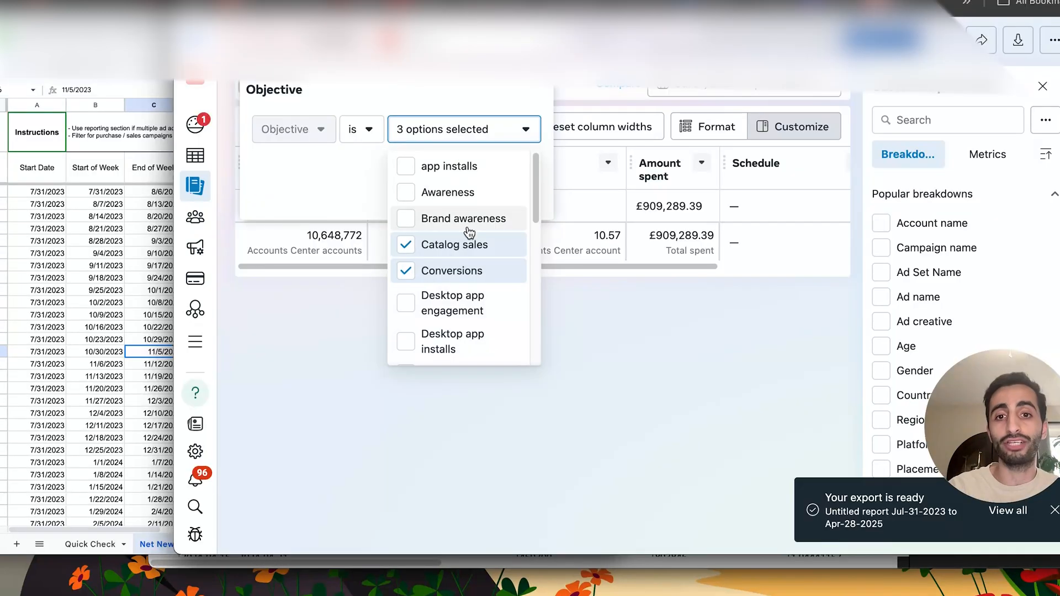
pyautogui.scroll(-5, 476, 270)
pyautogui.scroll(-4, 478, 276)
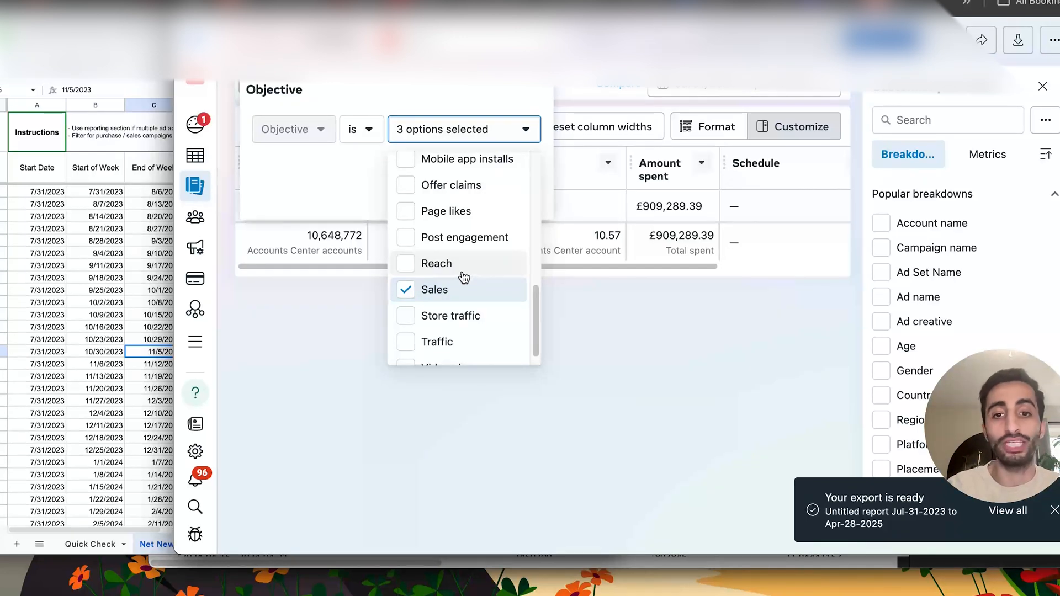
pyautogui.scroll(3, 460, 273)
pyautogui.scroll(-1, 475, 309)
pyautogui.scroll(4, 479, 287)
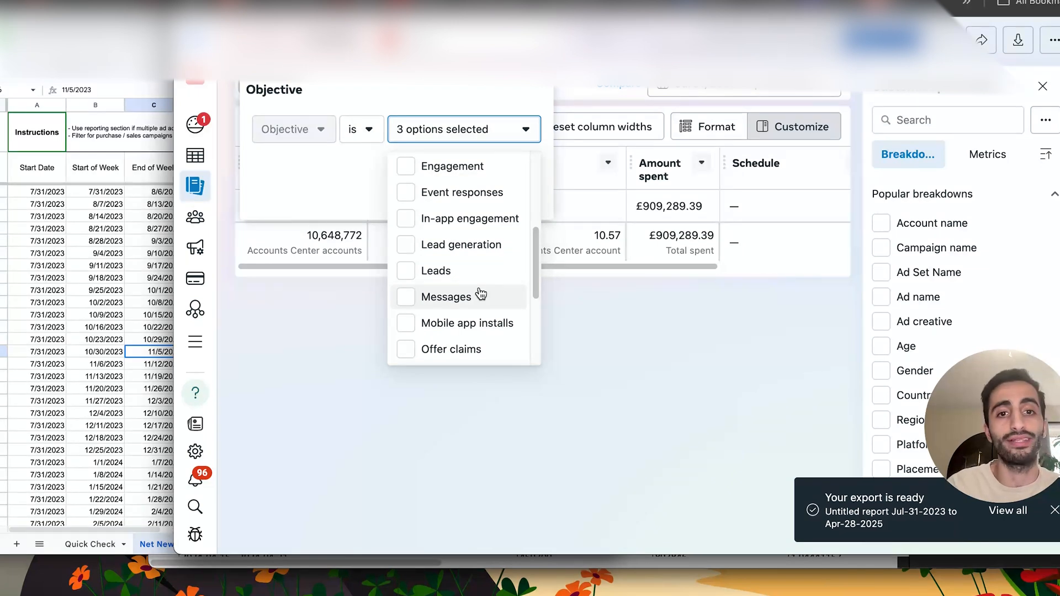
pyautogui.click(776, 251)
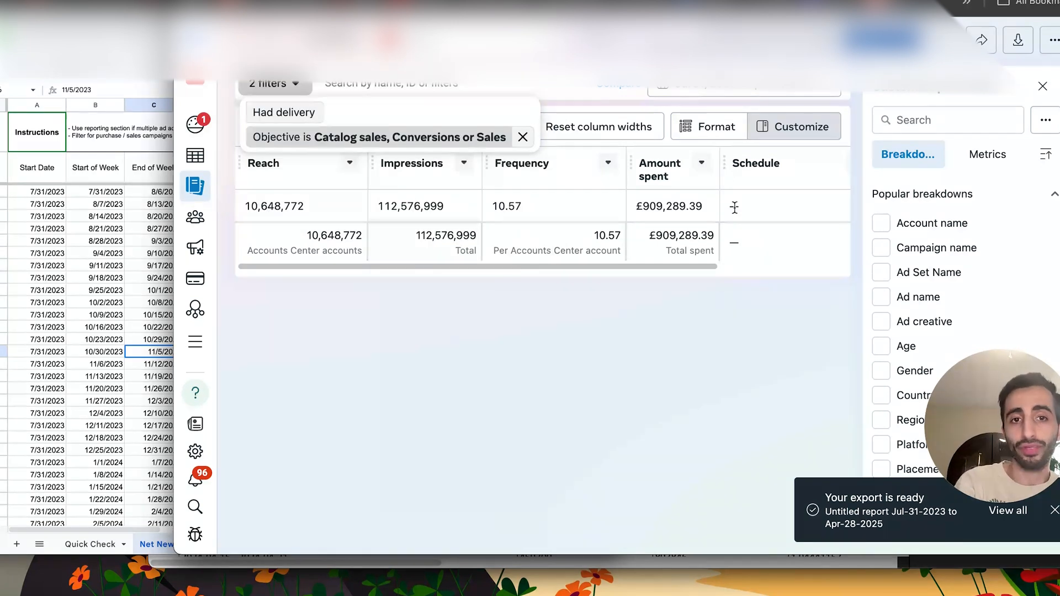
# - Check the sheet's start date and change the end date of the report's custom range, keeping Jul 31, 2023 as the start
pyautogui.click(704, 96)
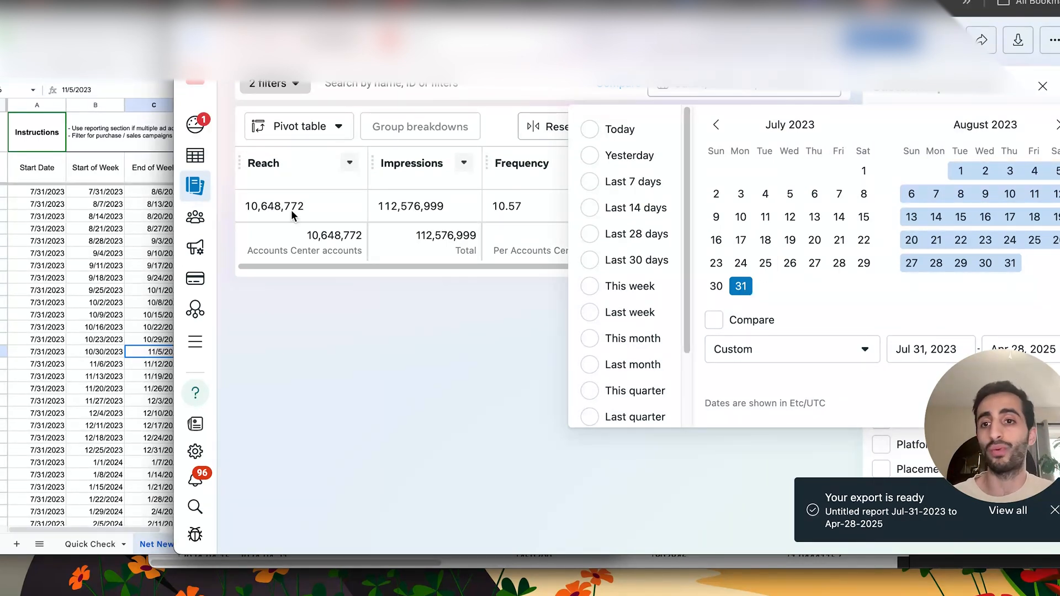
pyautogui.click(76, 193)
pyautogui.click(45, 172)
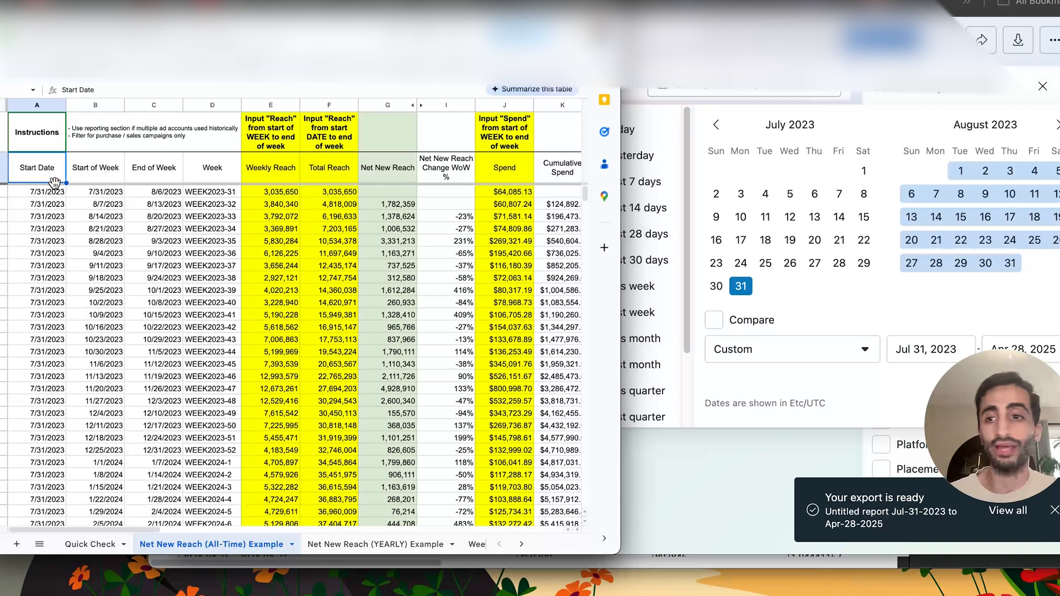
pyautogui.click(840, 282)
pyautogui.click(1028, 344)
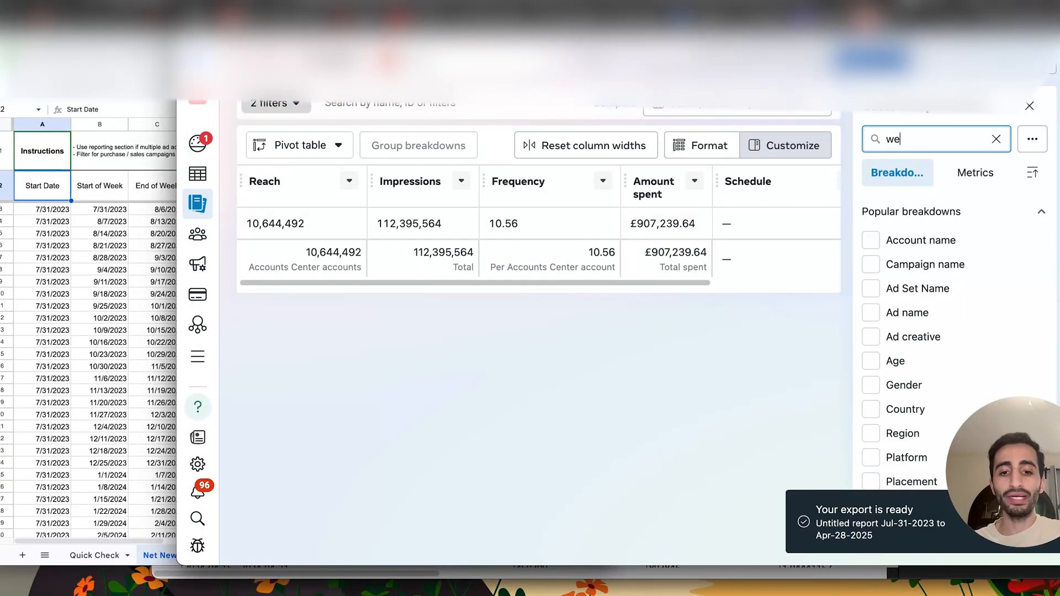
# - Search the breakdowns for "week", break the report down by Week and sort it from the earliest week
pyautogui.write('ek')
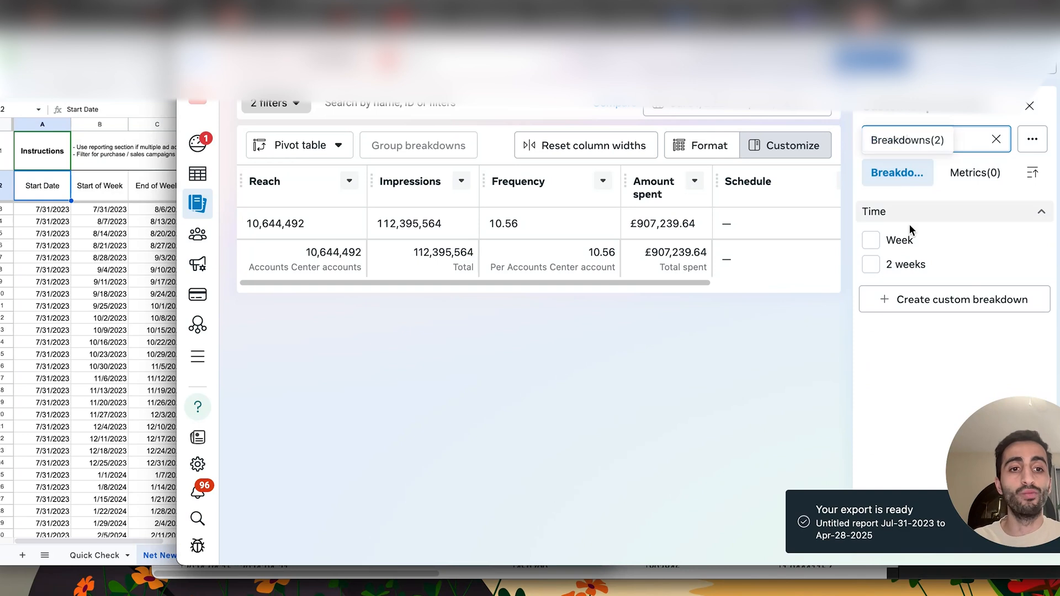
pyautogui.click(906, 240)
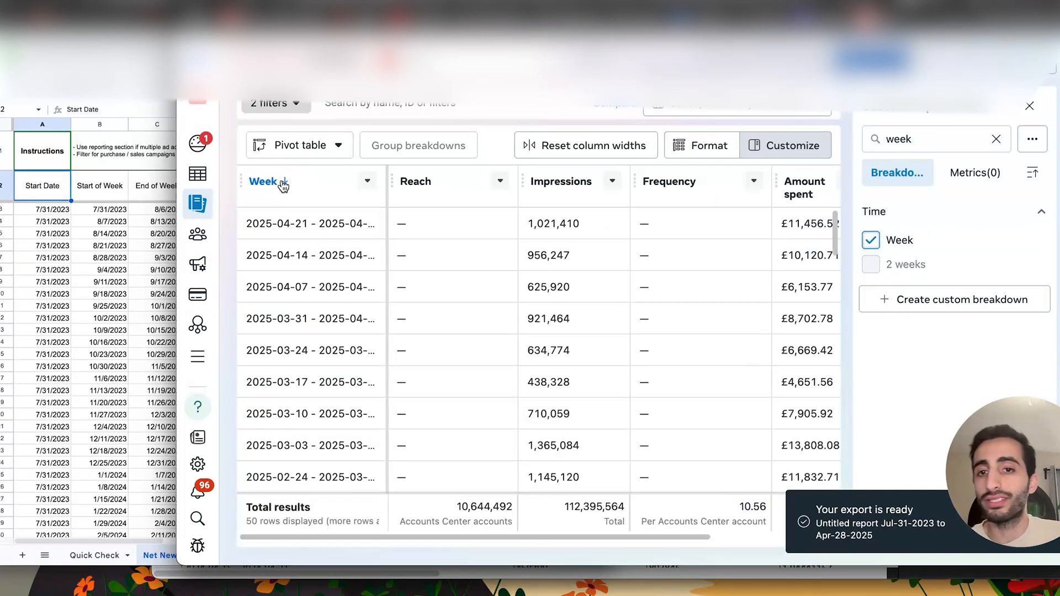
pyautogui.click(276, 182)
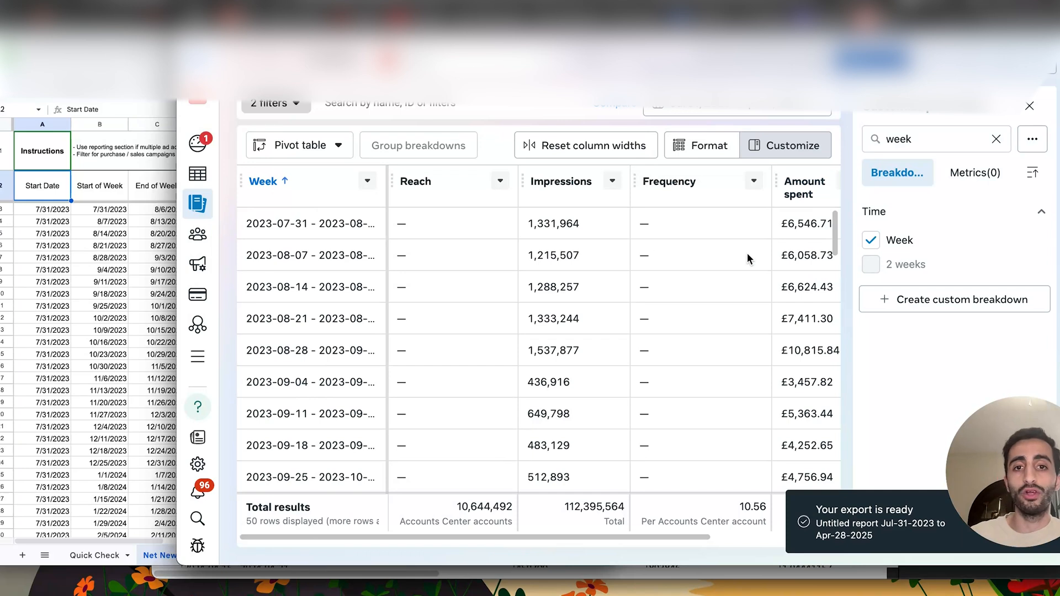
# - Switch to the exported weekly report in Numbers and show its Week and Reach columns beside the sheet
pyautogui.moveTo(398, 223)
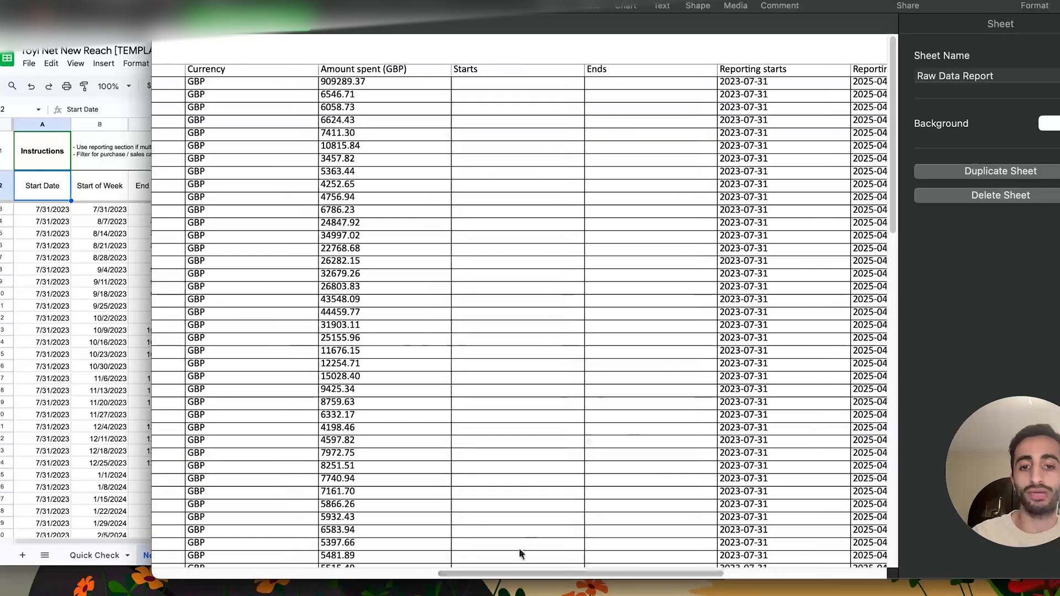
pyautogui.moveTo(515, 572); pyautogui.dragTo(299, 572)
pyautogui.moveTo(362, 70); pyautogui.dragTo(370, 375)
pyautogui.hscroll(-2, 442, 260)
pyautogui.hscroll(-1, 441, 263)
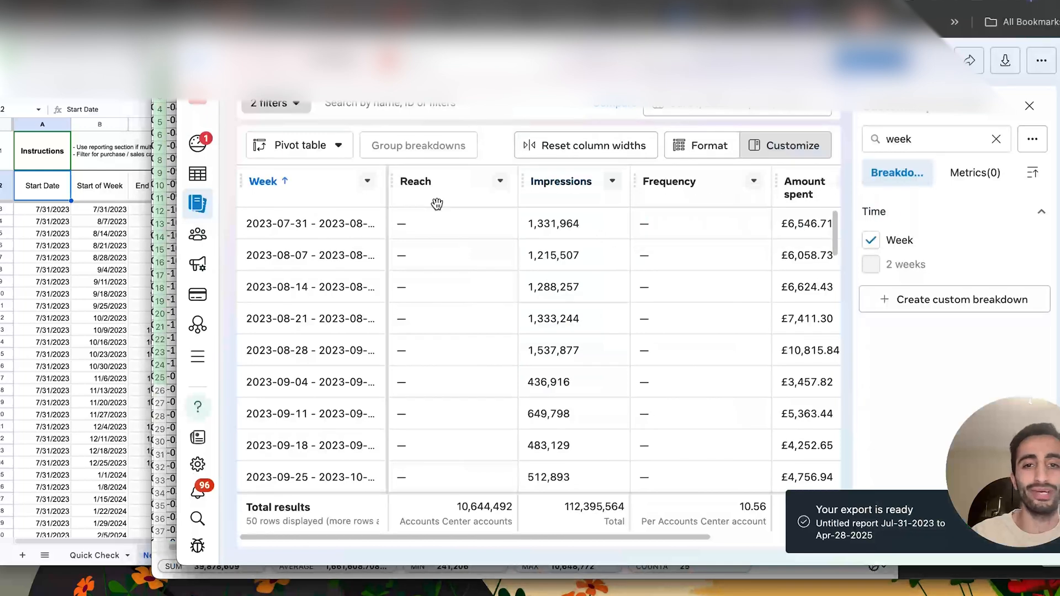
pyautogui.moveTo(400, 223)
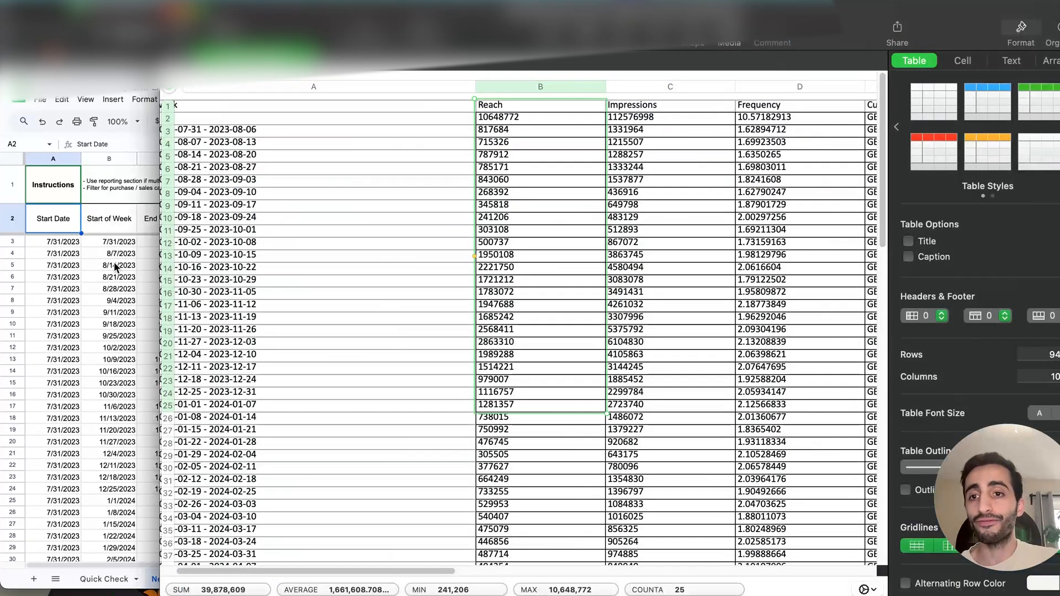
pyautogui.hscroll(-4, 310, 147)
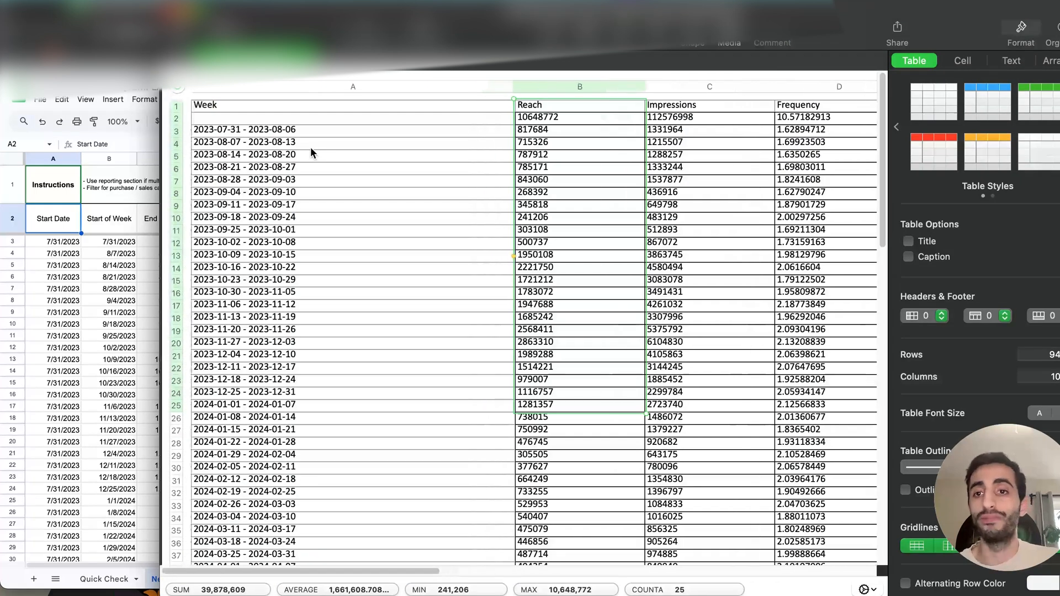
# - Examine the export's week date ranges, the total reach row and the first weekly reach values
pyautogui.click(255, 133)
pyautogui.click(267, 108)
pyautogui.click(242, 131)
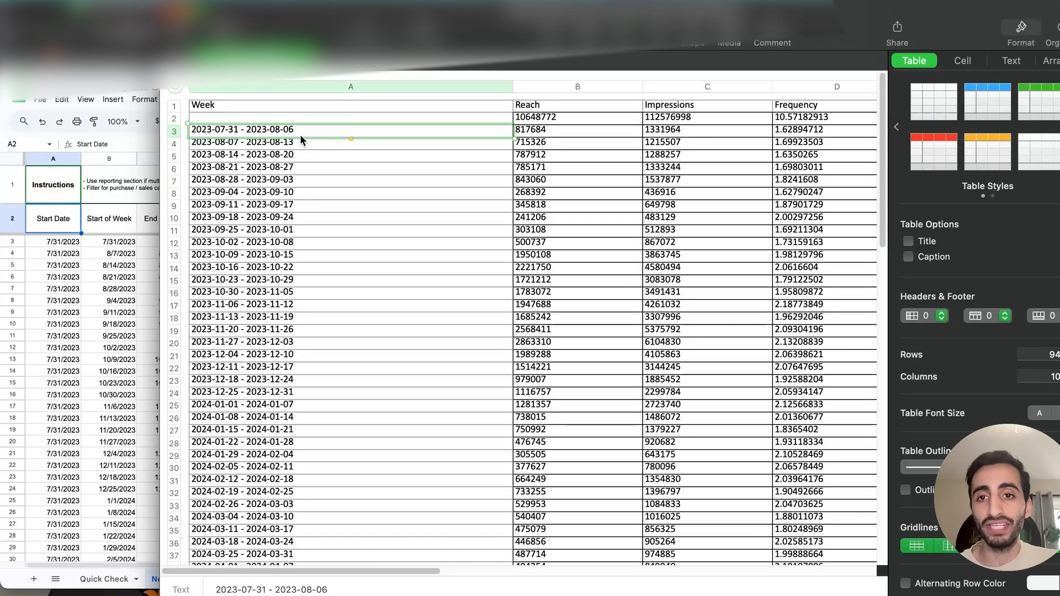
pyautogui.scroll(-10, 337, 350)
pyautogui.scroll(10, 287, 367)
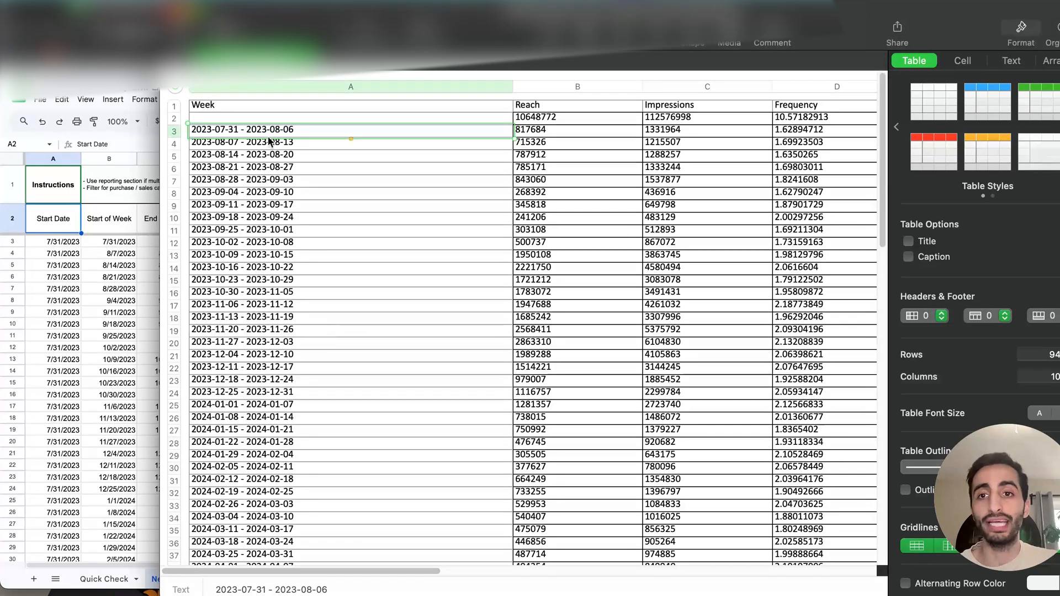
pyautogui.scroll(-11, 304, 406)
pyautogui.scroll(10, 330, 417)
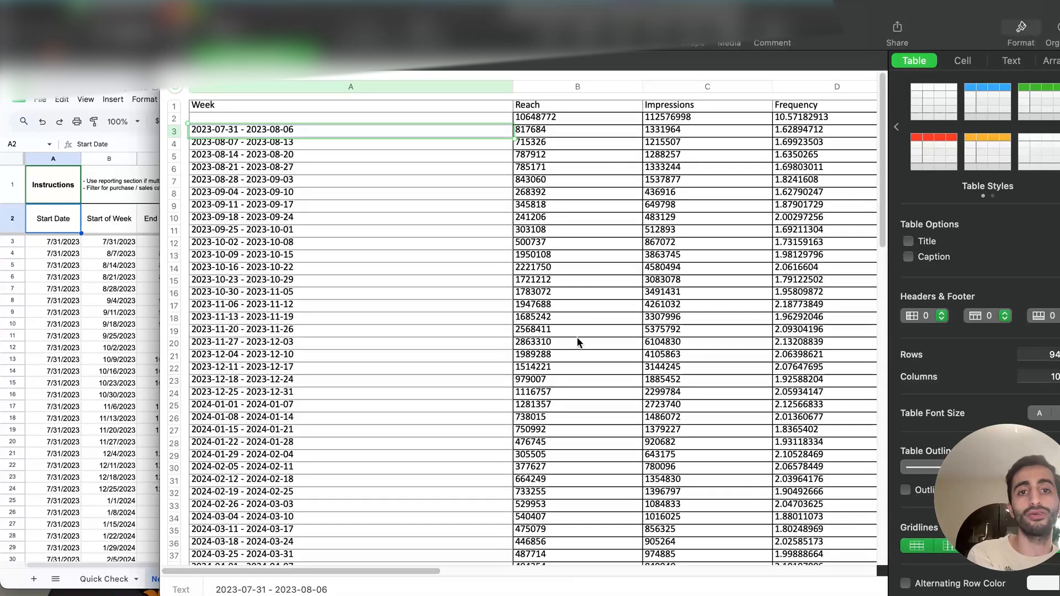
pyautogui.click(577, 118)
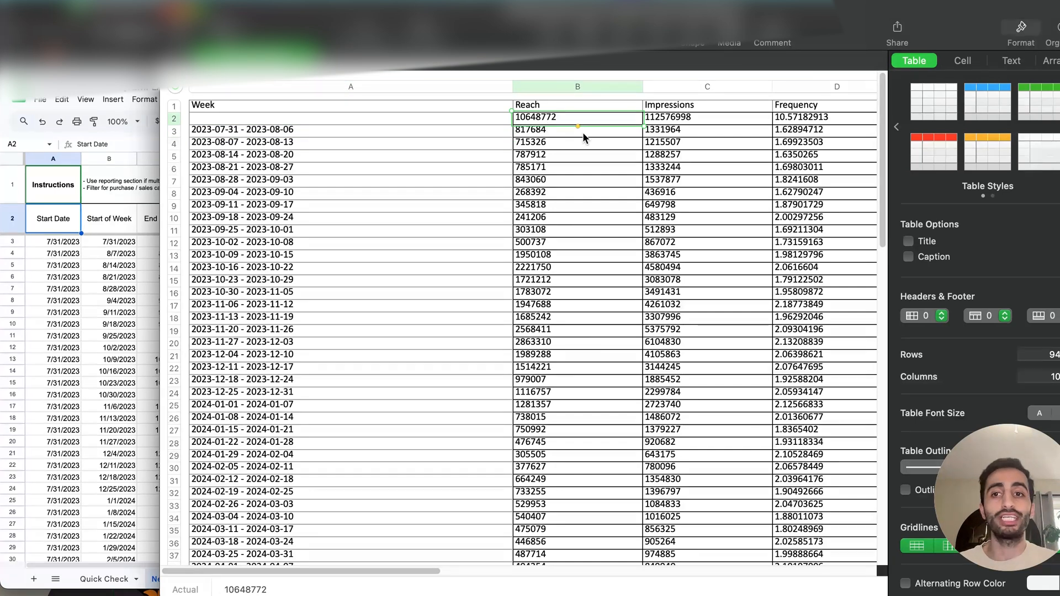
pyautogui.click(544, 134)
pyautogui.click(541, 120)
pyautogui.click(543, 145)
# - Copy the export's weekly reach values from 817684 downward and paste them as values only into the sheet's Weekly Reach column from E3
pyautogui.click(542, 134)
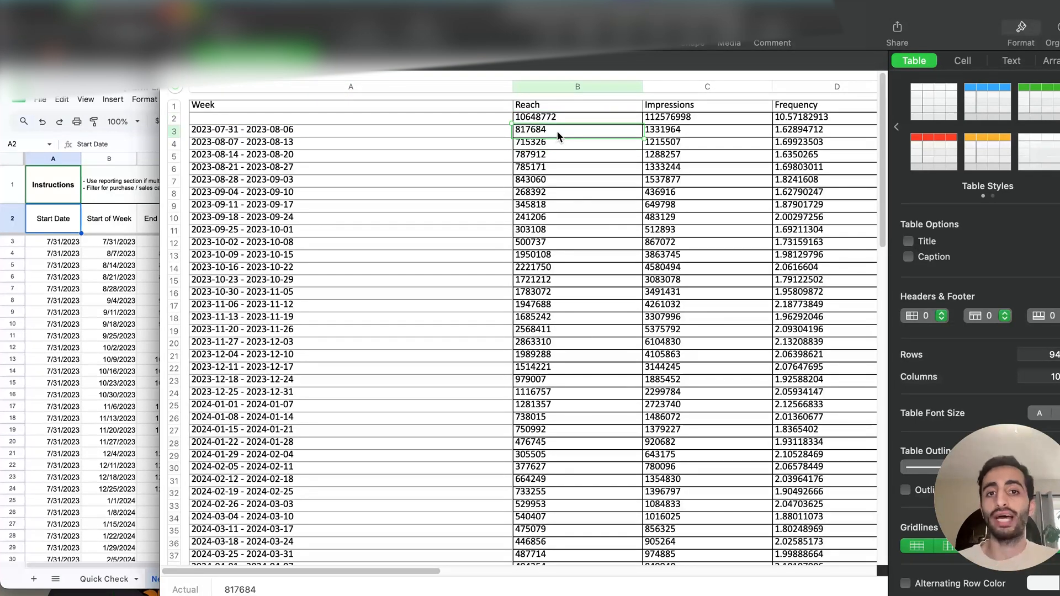
pyautogui.press('super+shift+Down')
pyautogui.click(57, 345)
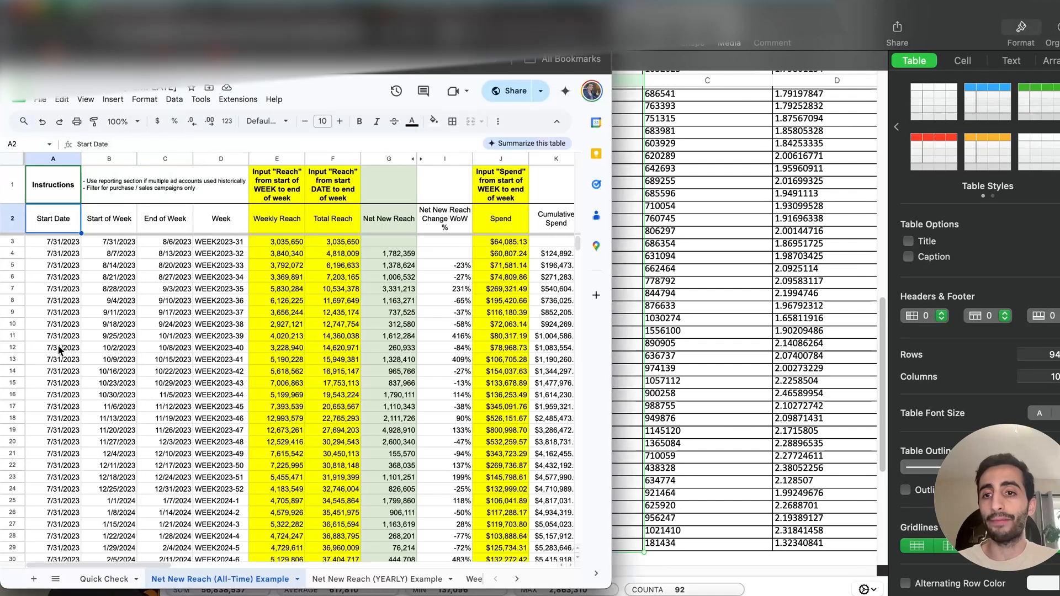
pyautogui.rightClick(274, 243)
pyautogui.moveTo(420, 199)
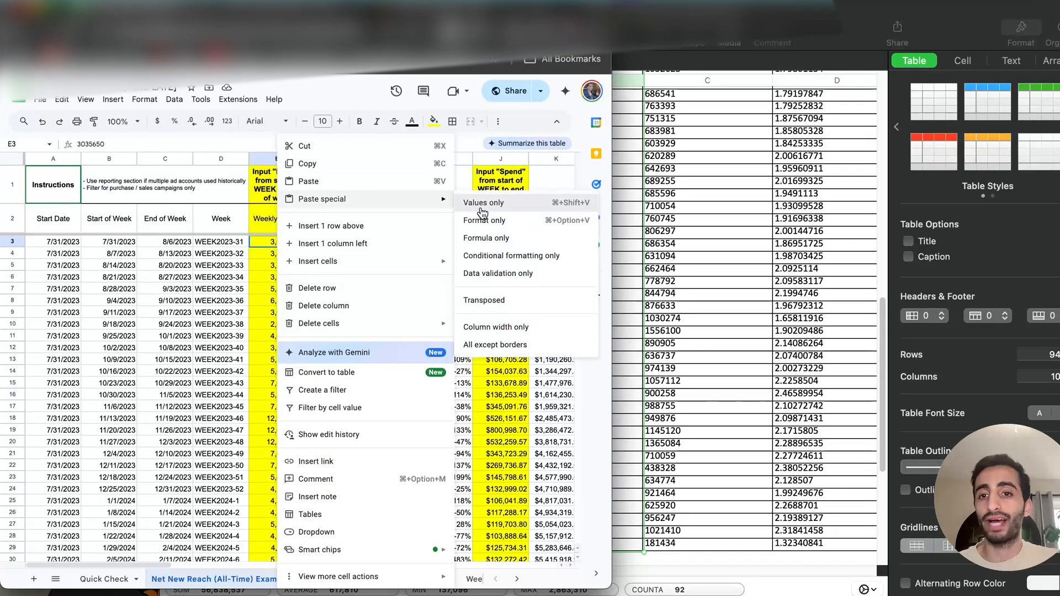
pyautogui.click(480, 208)
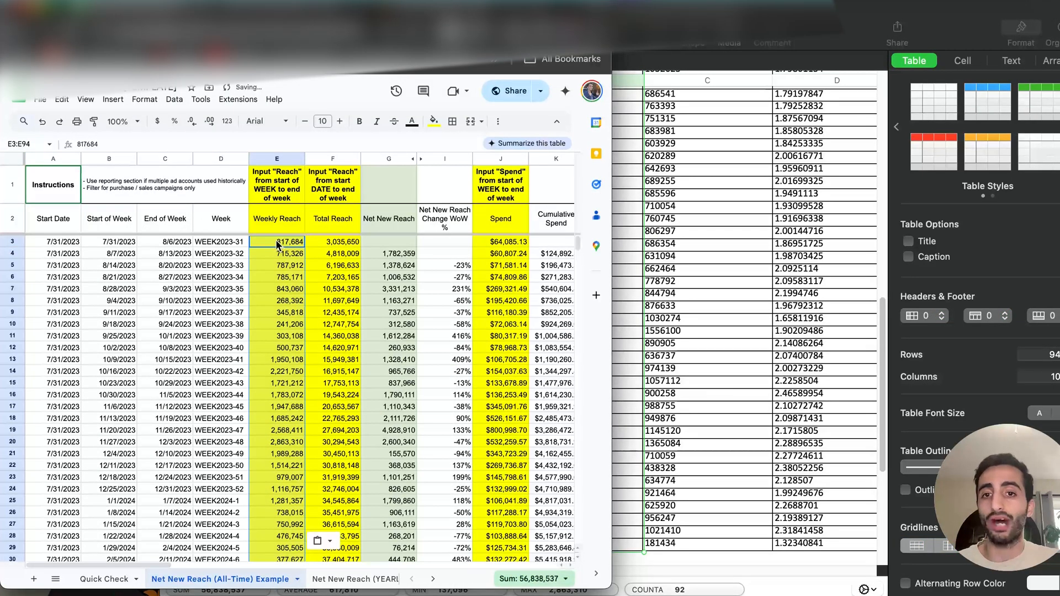
# - Undo the weekly reach paste and check the first-row cells of the Total Reach, Weekly Reach and Spend columns
pyautogui.press('super+z')
pyautogui.click(336, 243)
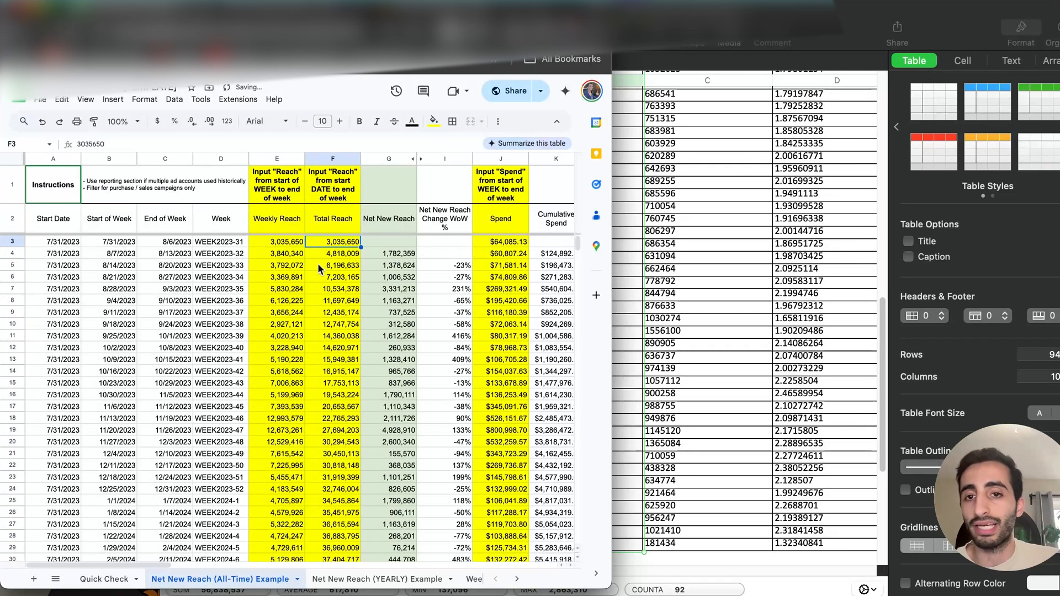
pyautogui.click(284, 245)
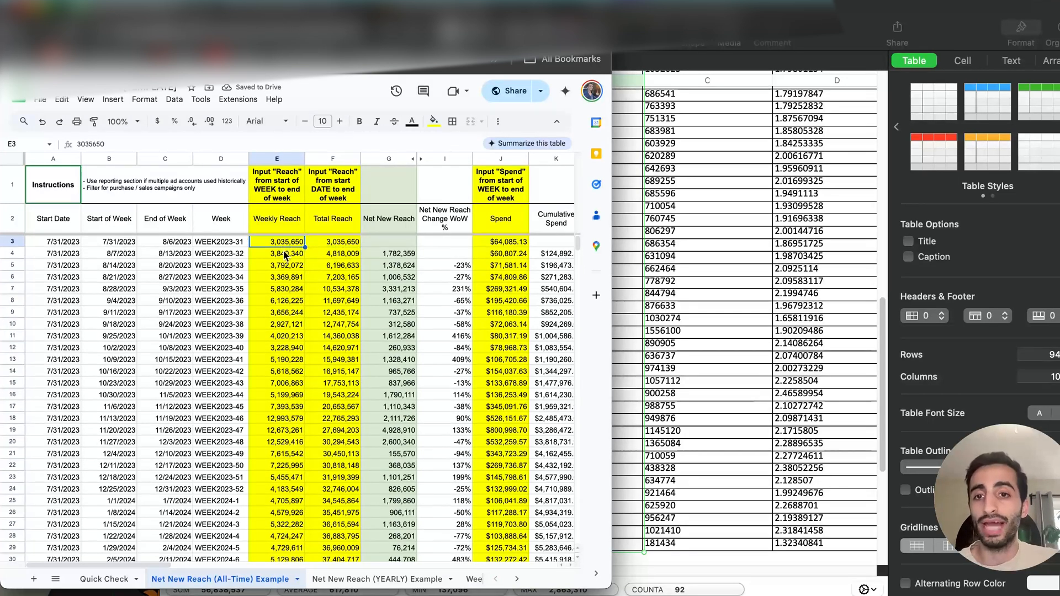
pyautogui.click(481, 241)
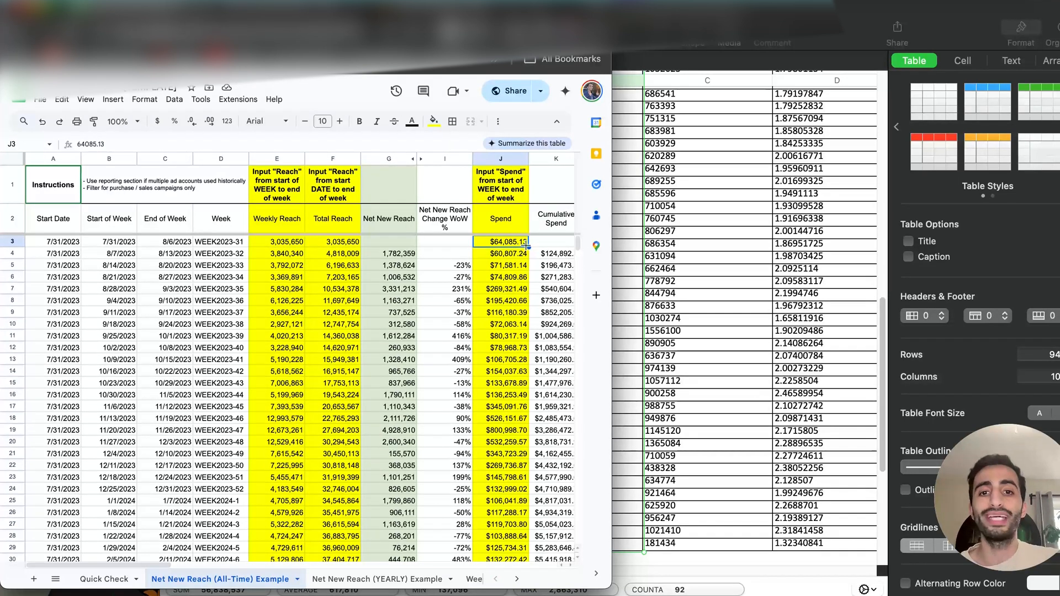
# - Check the export's spend values, then highlight the sheet's Weekly Reach, Spend and Total Reach input columns
pyautogui.click(653, 182)
pyautogui.scroll(5, 653, 178)
pyautogui.scroll(5, 653, 179)
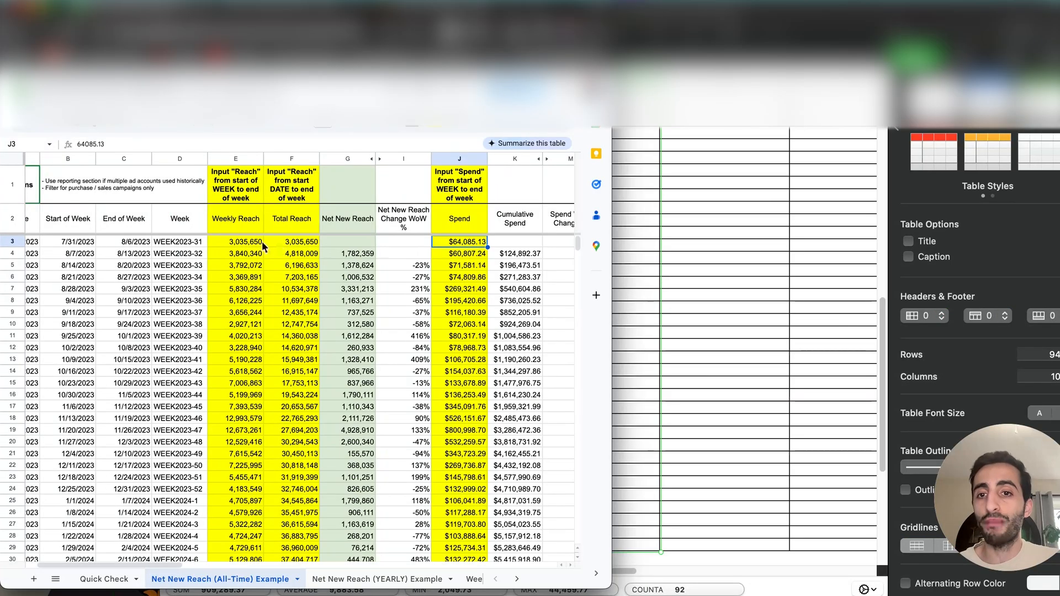
pyautogui.click(233, 159)
pyautogui.keyDown('super'); pyautogui.click(454, 159); pyautogui.keyUp('super')
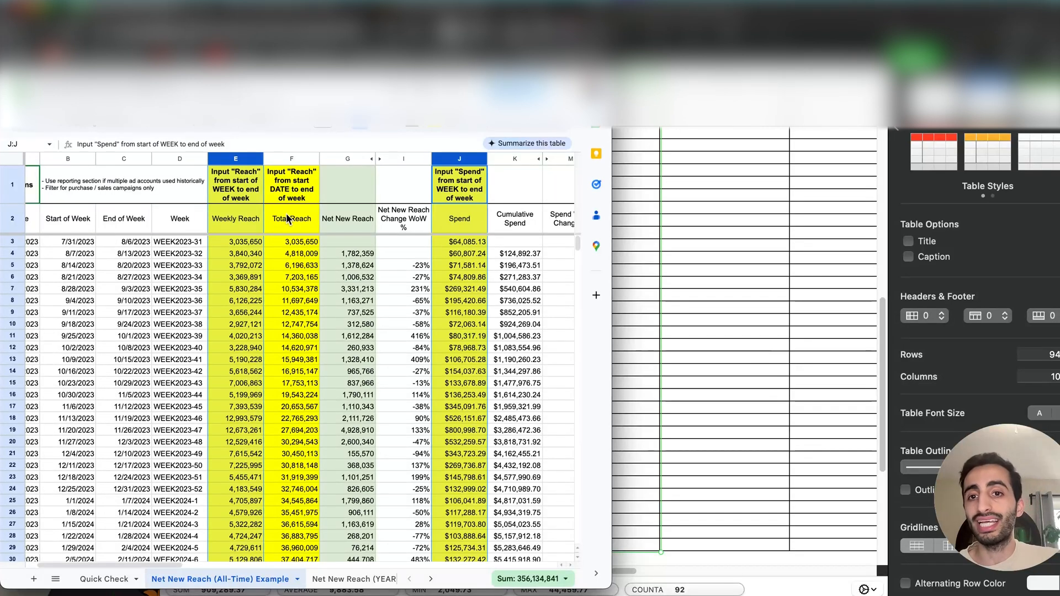
pyautogui.click(292, 160)
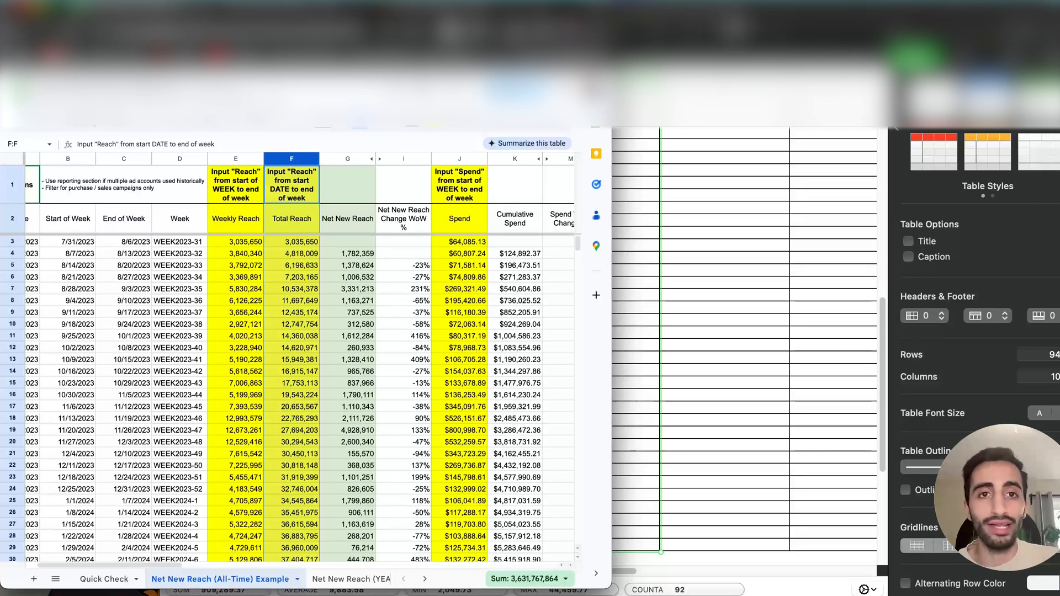
# - Switch to the Meta ads pivot report and open its date range for comparison with the sheet's Total Reach column
pyautogui.click(738, 16)
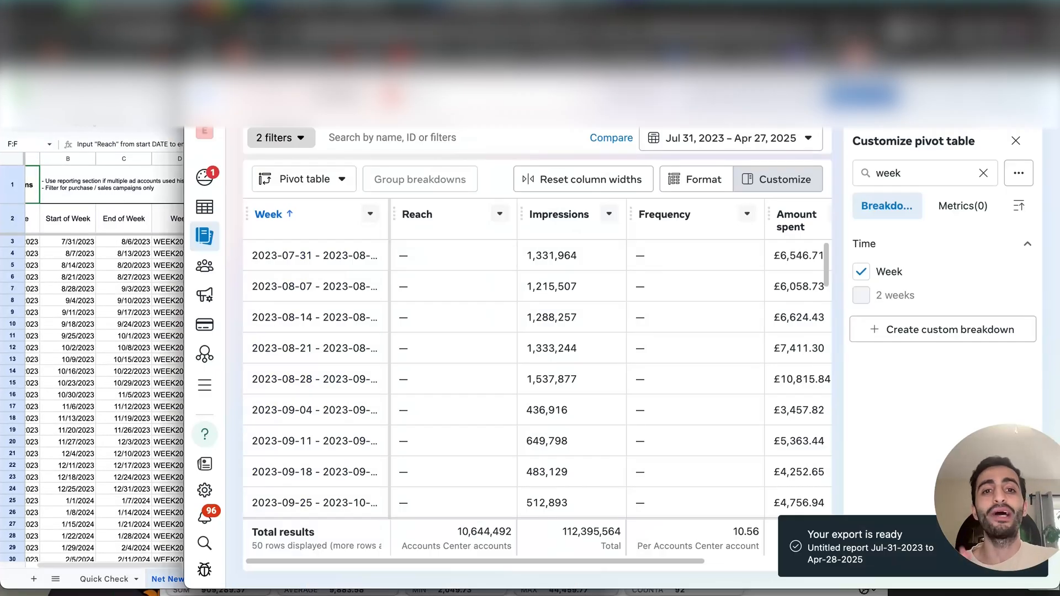
pyautogui.click(148, 296)
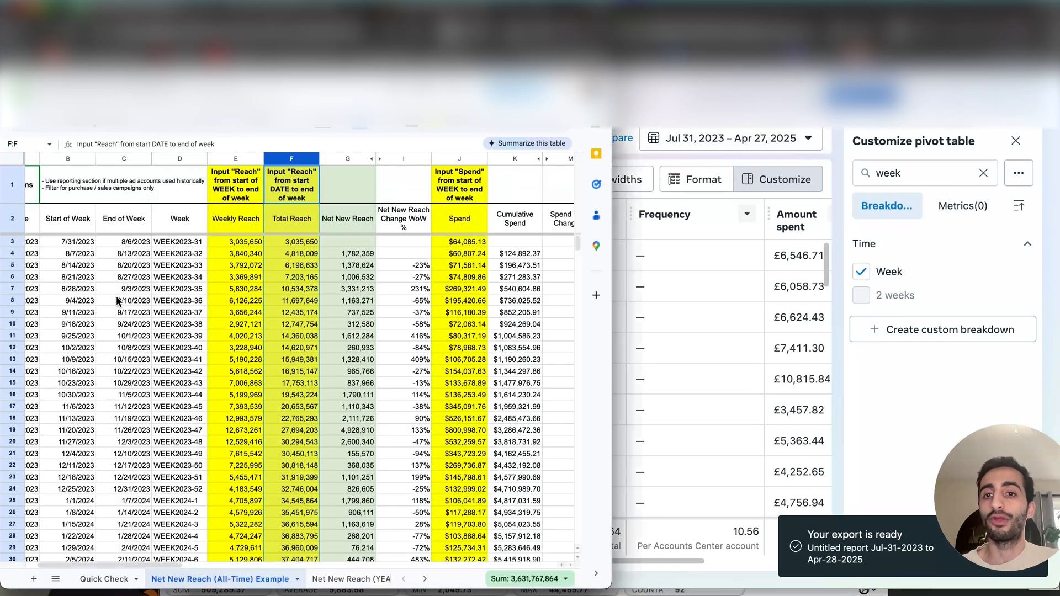
pyautogui.hscroll(-1, 313, 225)
pyautogui.click(710, 143)
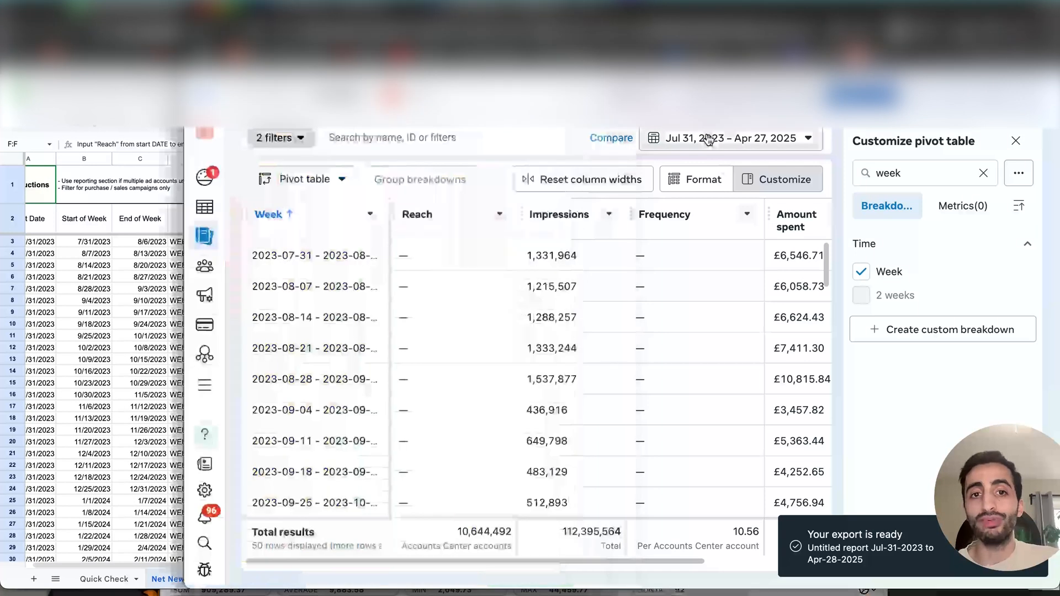
pyautogui.click(709, 141)
pyautogui.click(46, 339)
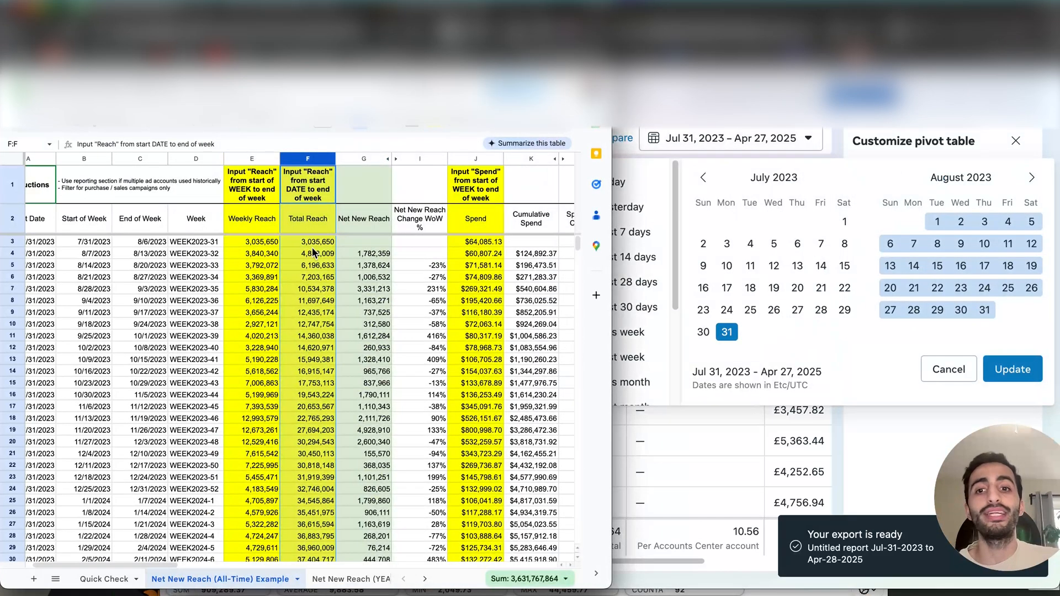
pyautogui.hscroll(-2, 312, 252)
pyautogui.click(732, 187)
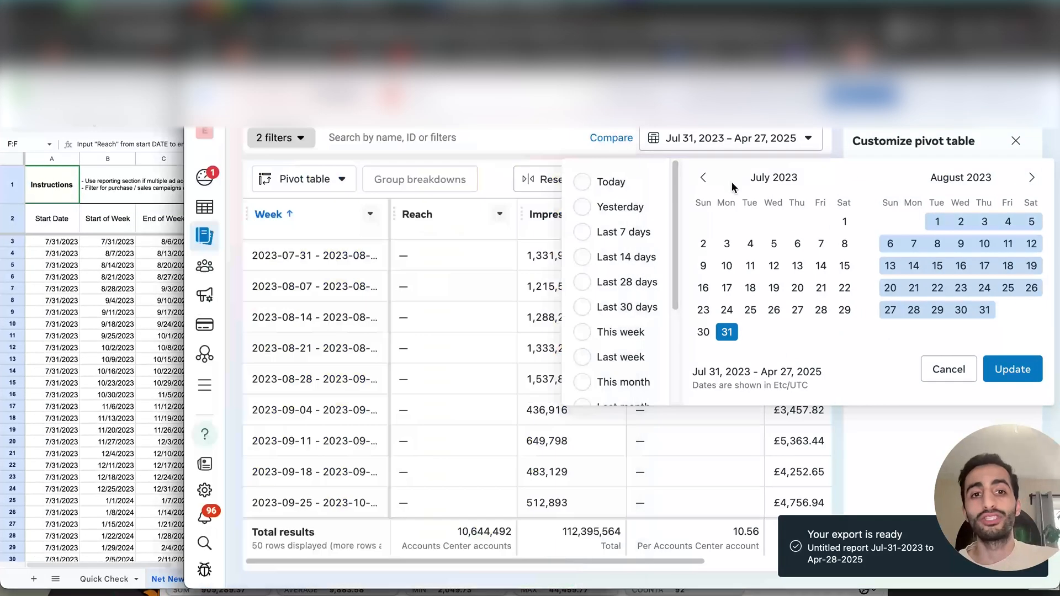
# - Examine the sheet's Total Reach instruction and the start date, end date and total reach cells for the first two weeks
pyautogui.click(166, 297)
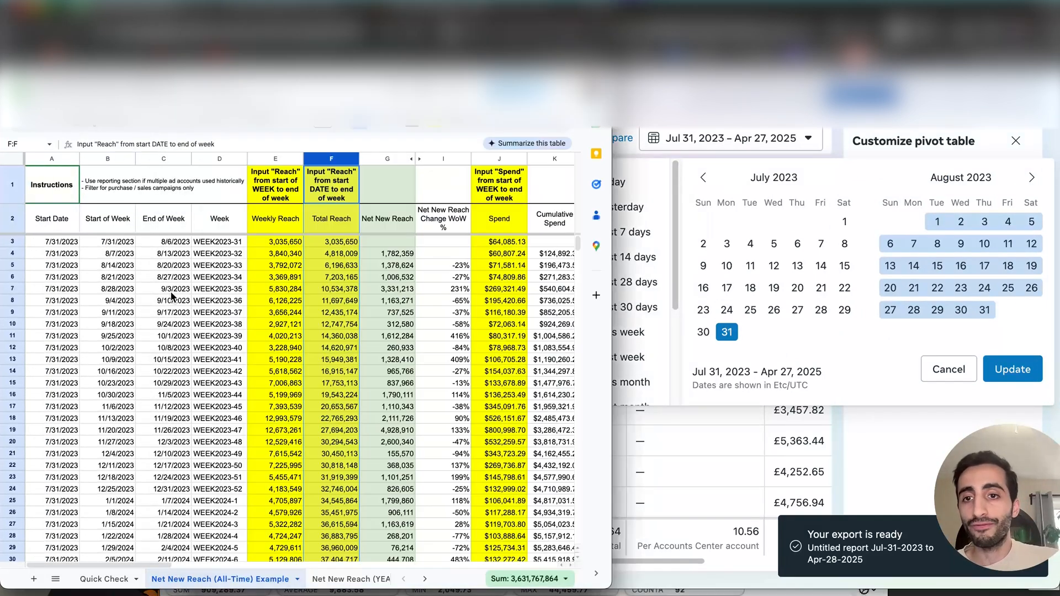
pyautogui.click(333, 186)
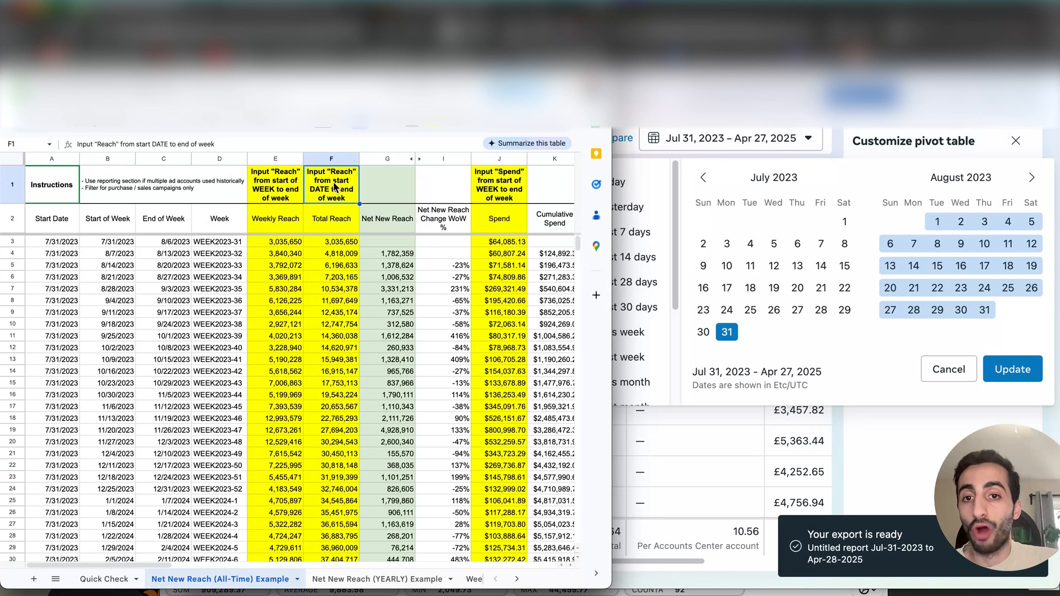
pyautogui.click(59, 229)
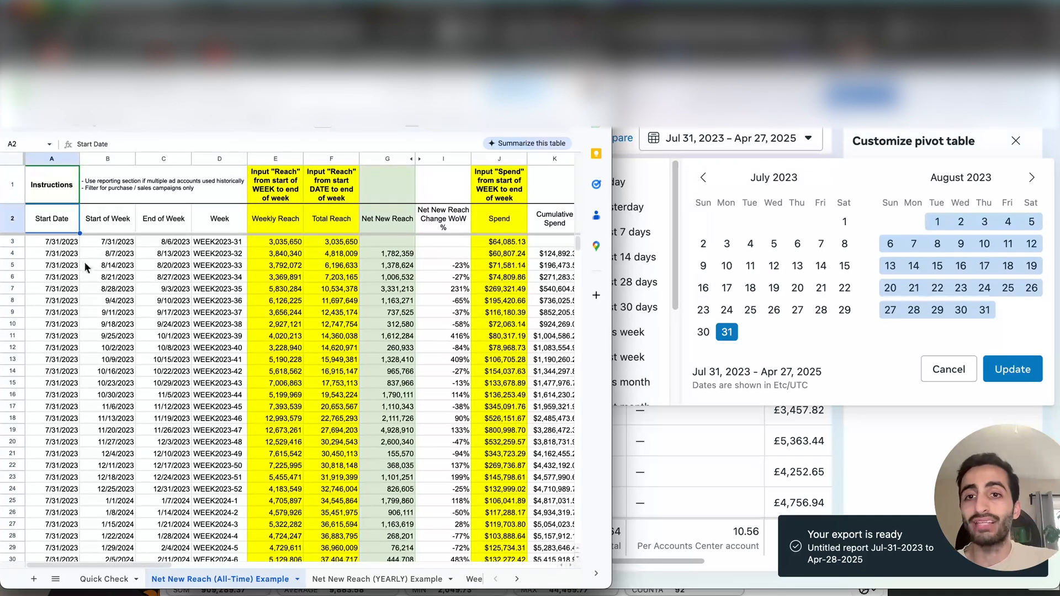
pyautogui.click(344, 192)
pyautogui.click(327, 242)
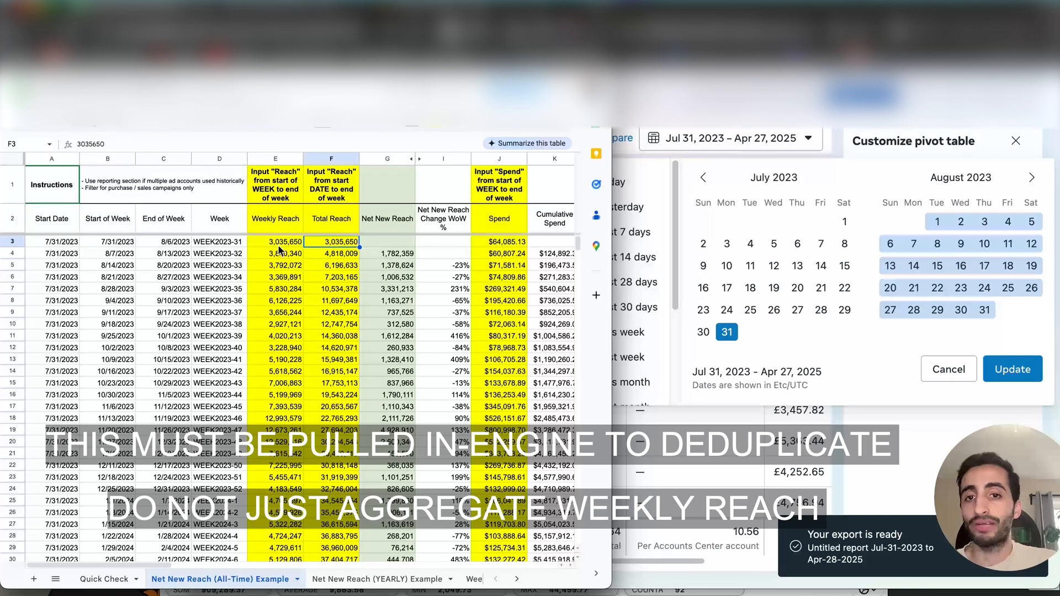
pyautogui.click(56, 244)
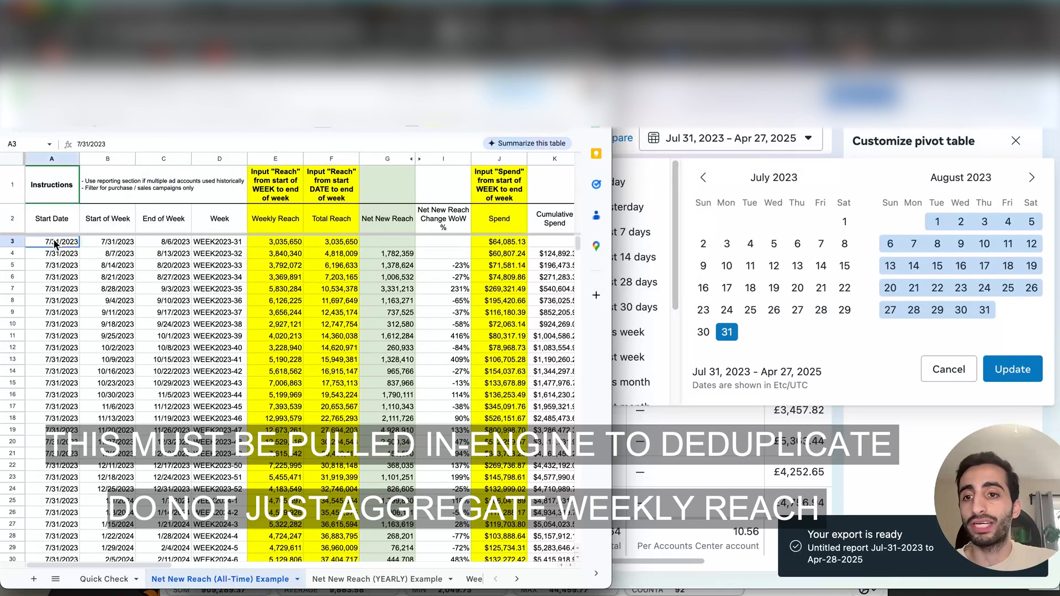
pyautogui.keyDown('shift'); pyautogui.click(109, 244); pyautogui.keyUp('shift')
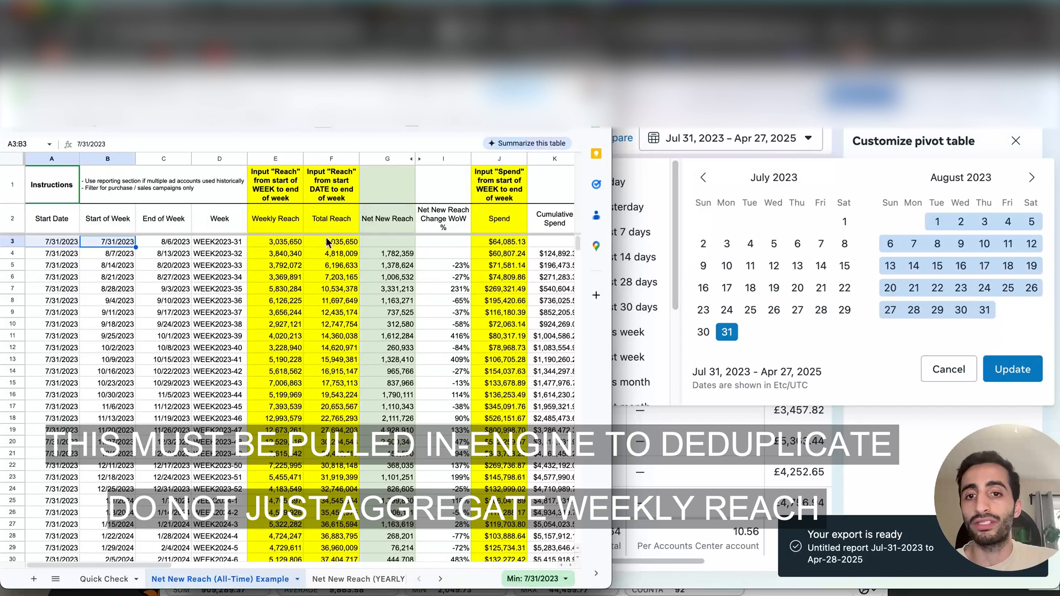
pyautogui.click(339, 259)
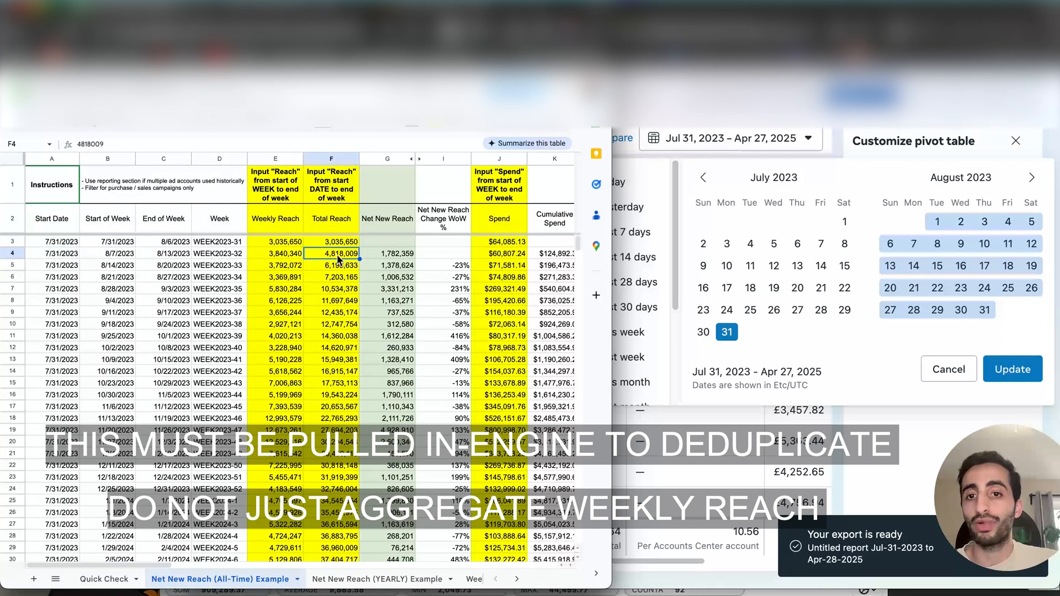
pyautogui.click(61, 257)
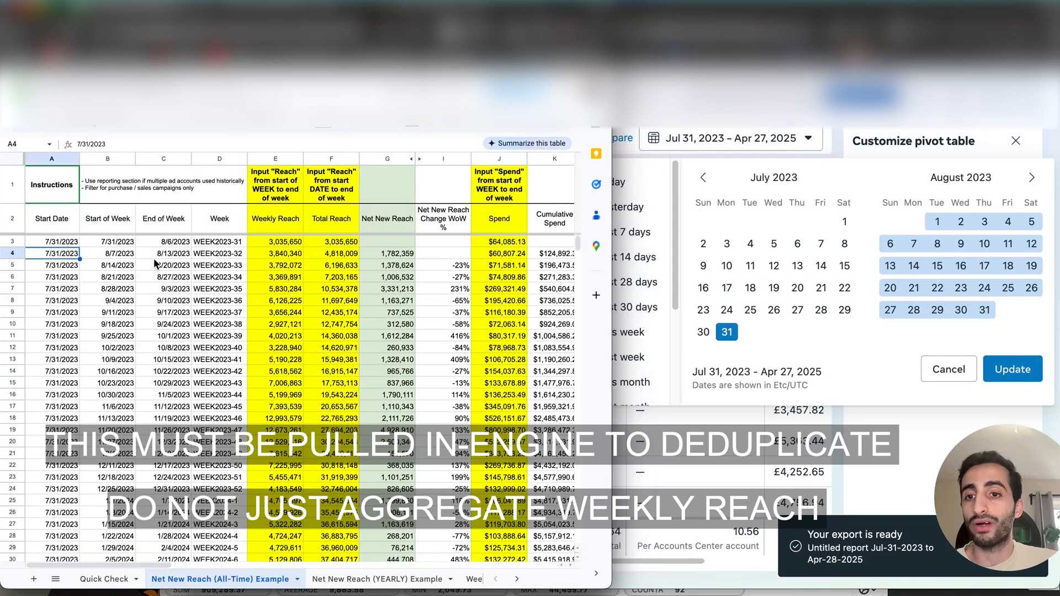
pyautogui.click(71, 243)
pyautogui.keyDown('super'); pyautogui.click(161, 254); pyautogui.keyUp('super')
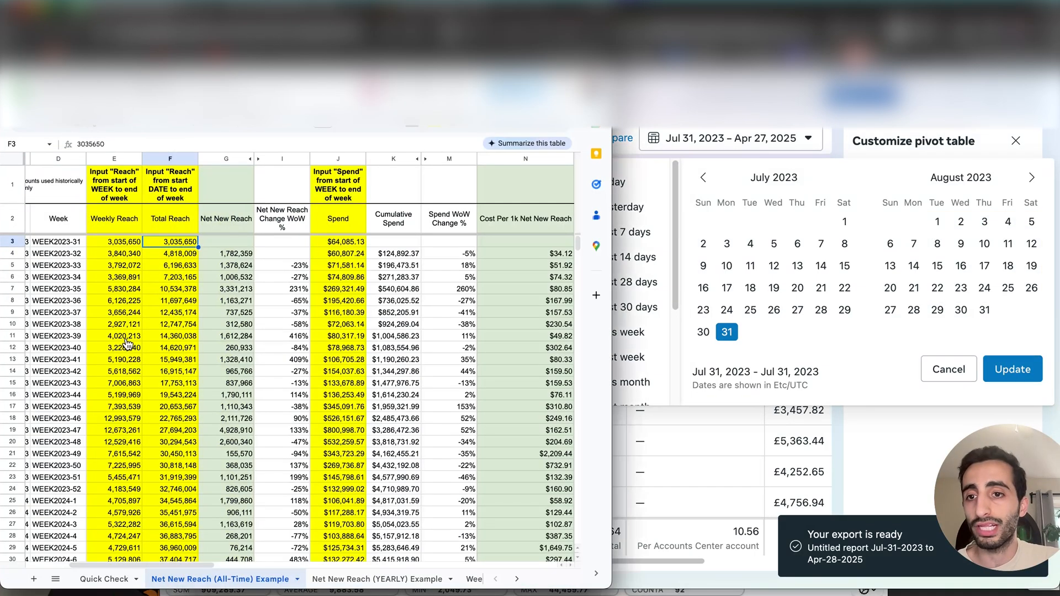
# - Set the report's date range to Jul 31 – Aug 13, 2023, highlight its total reach and select the second week's Total Reach cell
pyautogui.hscroll(-5, 138, 310)
pyautogui.click(72, 244)
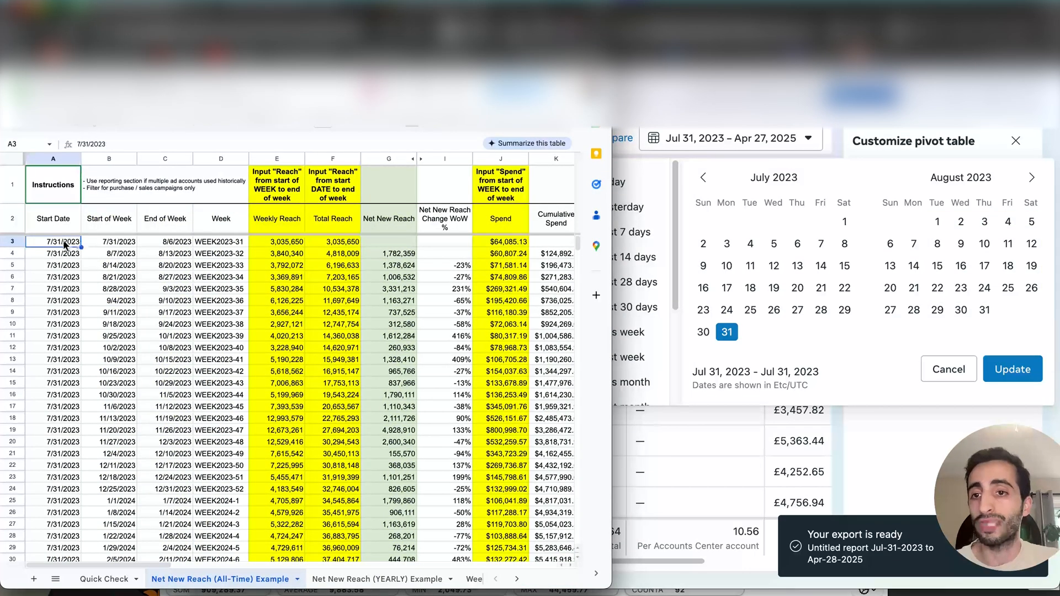
pyautogui.click(170, 256)
pyautogui.click(729, 333)
pyautogui.click(728, 333)
pyautogui.click(890, 266)
pyautogui.click(703, 177)
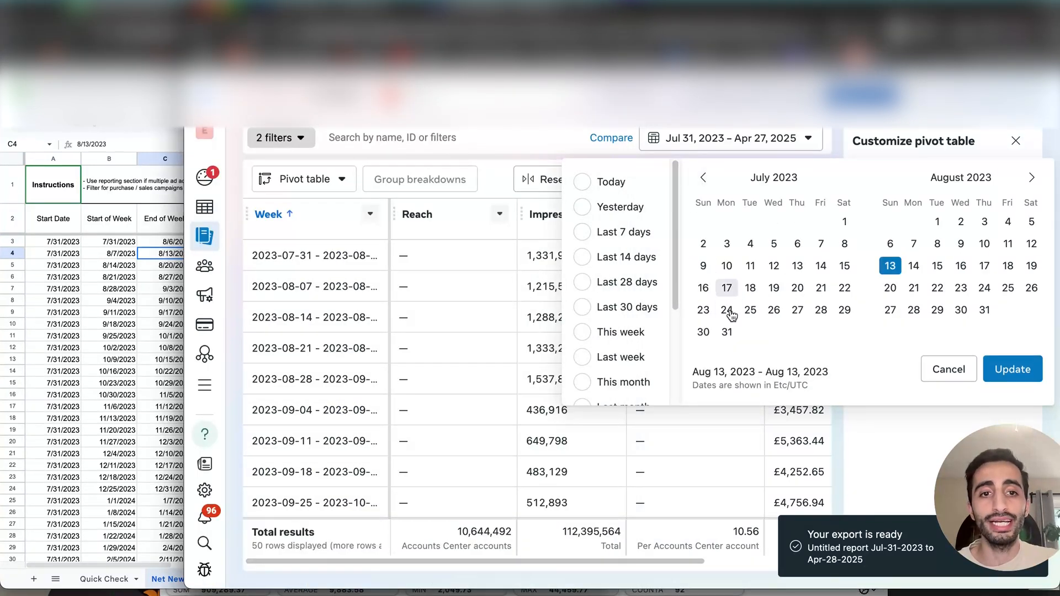
pyautogui.click(726, 332)
pyautogui.click(1012, 368)
pyautogui.doubleClick(486, 313)
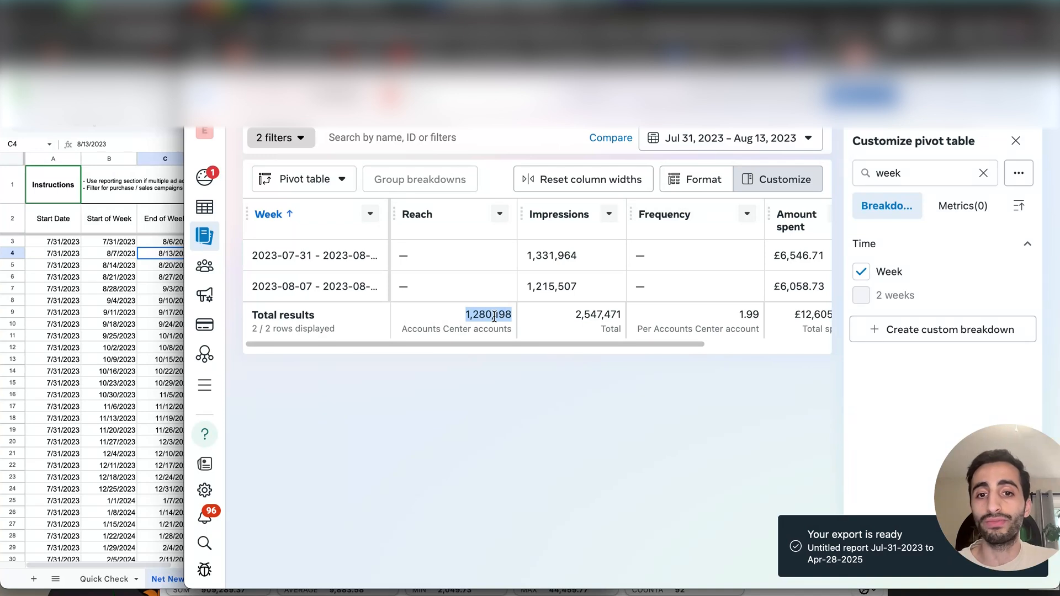
pyautogui.click(146, 350)
pyautogui.click(328, 254)
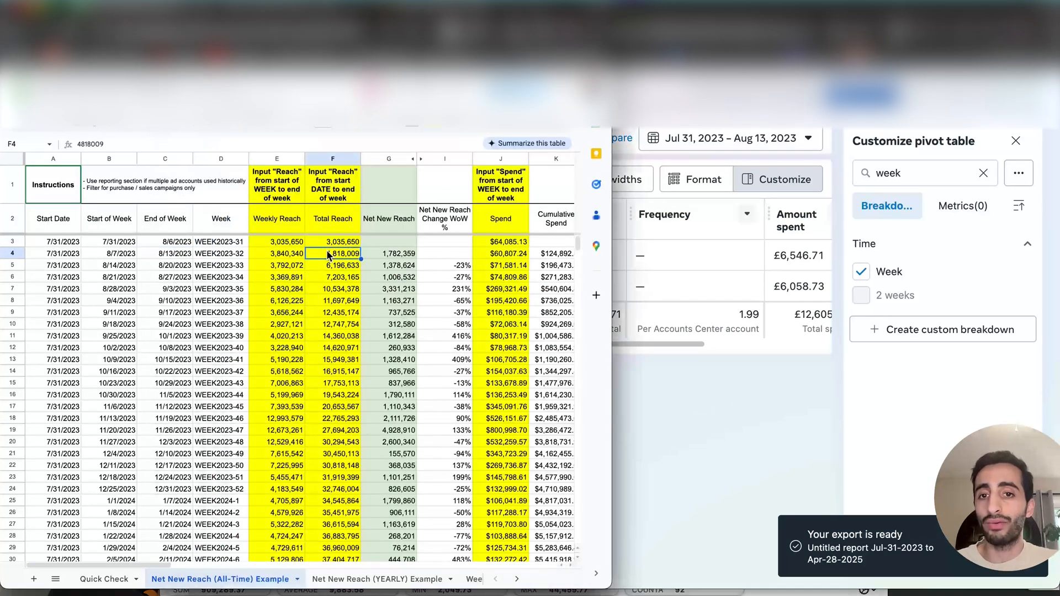
# - Set the report's date range to Jul 31 – Aug 20, 2023 and highlight its total reach figure
pyautogui.click(688, 374)
pyautogui.click(702, 141)
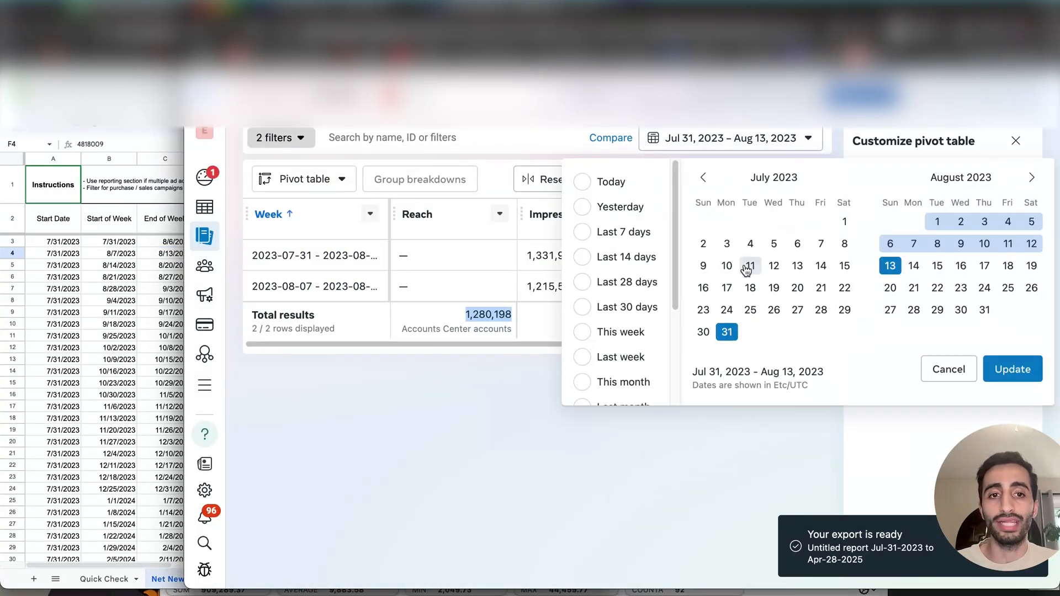
pyautogui.click(727, 331)
pyautogui.click(890, 288)
pyautogui.click(1012, 369)
pyautogui.doubleClick(495, 345)
pyautogui.click(519, 410)
# - Select the third week's Total Reach cell in the sheet and set the report's date range to Jul 31 – Aug 27, 2023
pyautogui.click(699, 131)
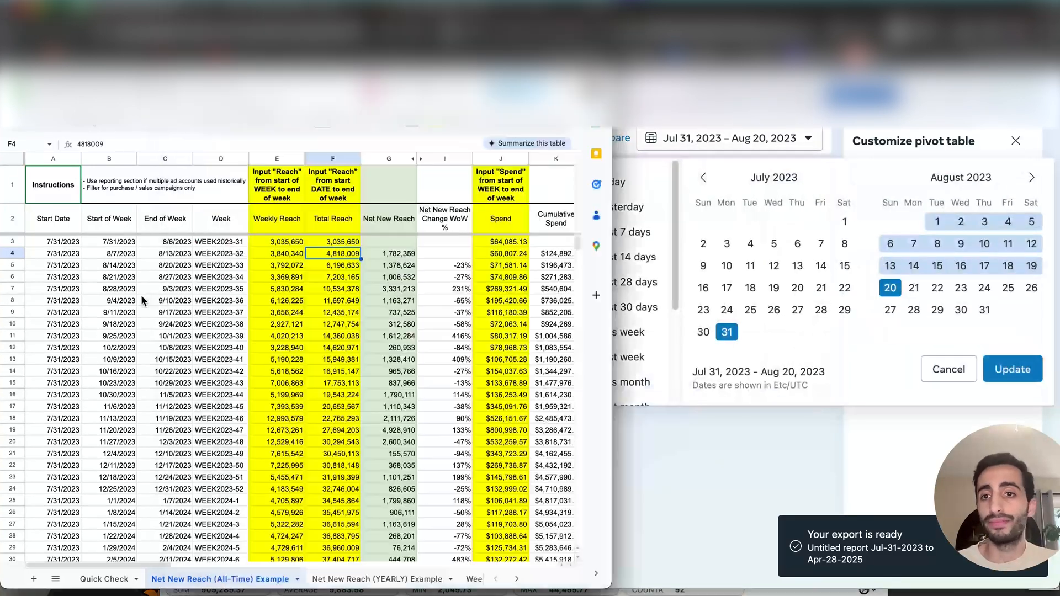
pyautogui.click(329, 265)
pyautogui.click(727, 332)
pyautogui.click(890, 310)
pyautogui.click(1012, 369)
# - Review the Total Reach column through the 2024 and 2025 weeks, along with the Weekly Reach and Spend headers
pyautogui.press('super+grave')
pyautogui.scroll(-19, 226, 363)
pyautogui.scroll(10, 330, 495)
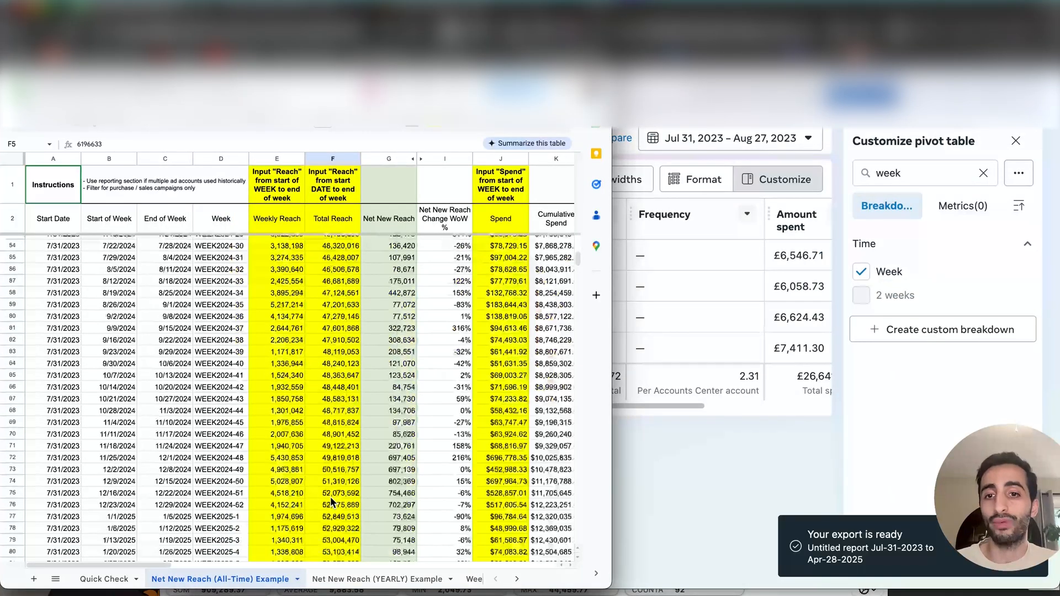
pyautogui.click(644, 355)
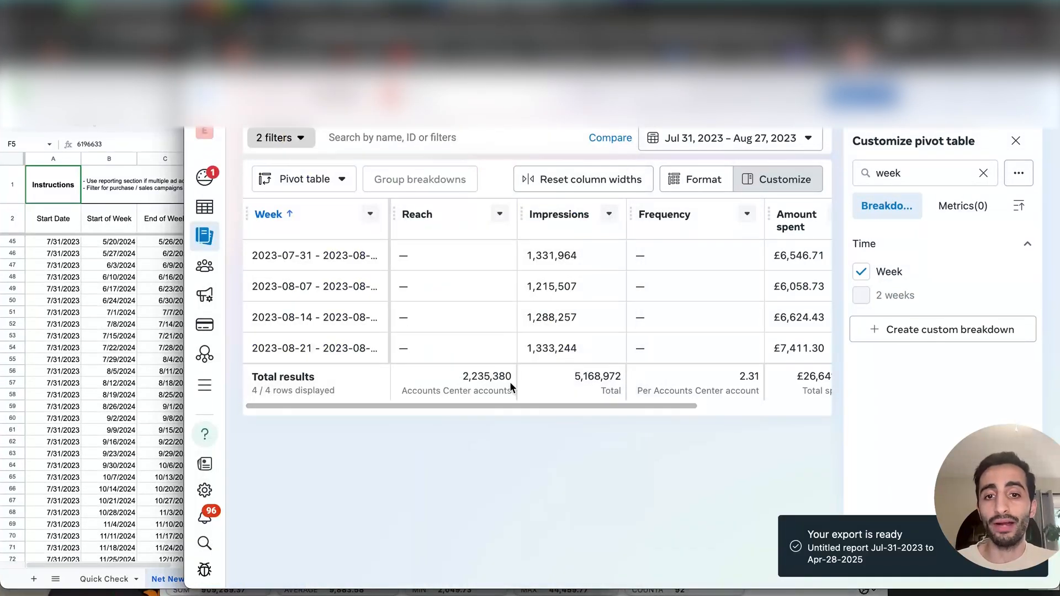
pyautogui.click(137, 377)
pyautogui.click(337, 220)
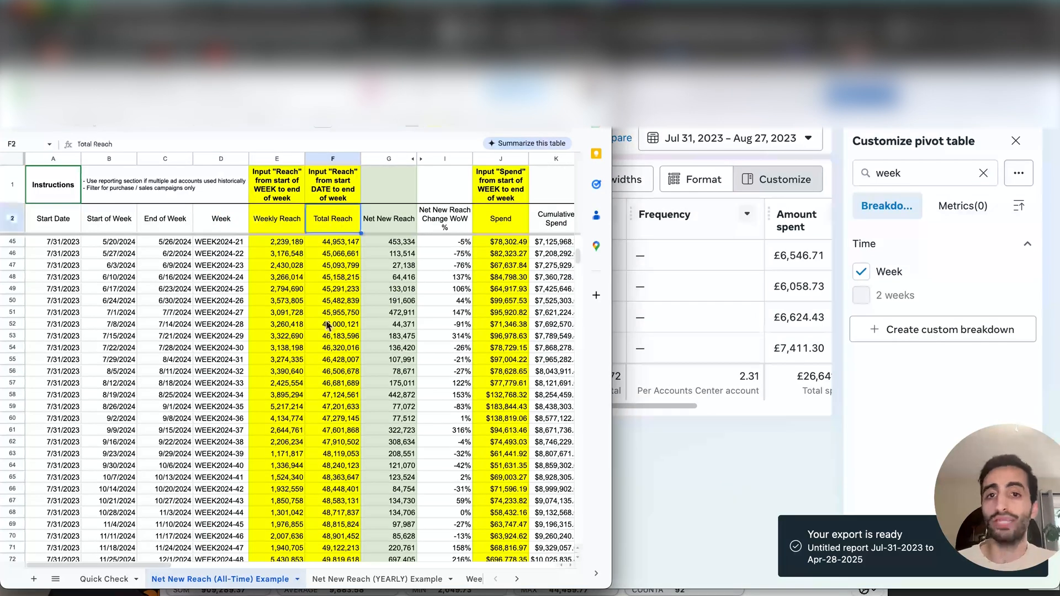
pyautogui.click(283, 224)
pyautogui.keyDown('super'); pyautogui.click(504, 222); pyautogui.keyUp('super')
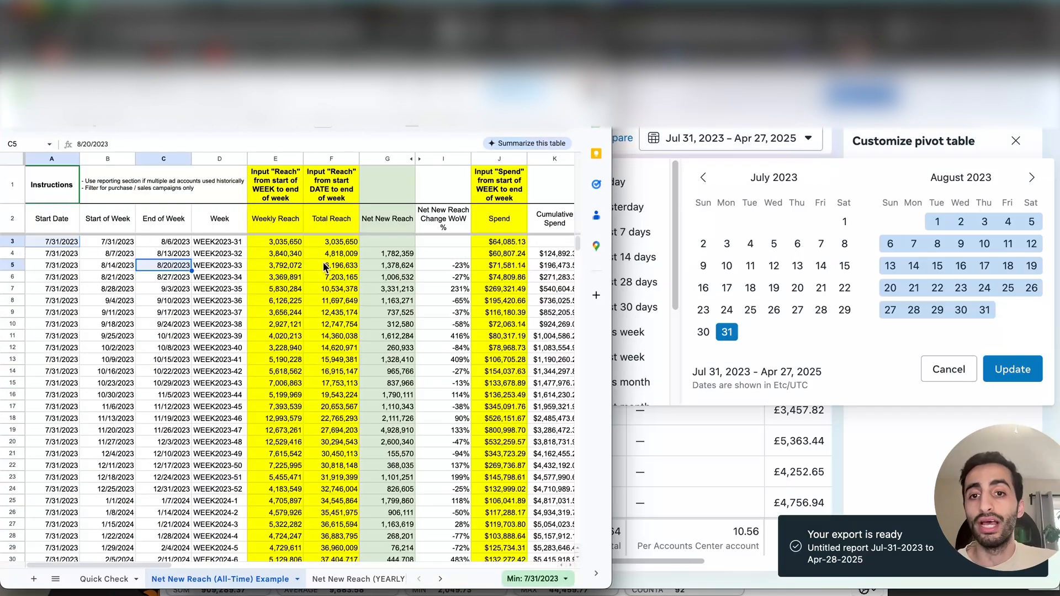
# - Examine the charts on total reach against spend and on the stability of cost per 1k net new reach
pyautogui.hscroll(5, 322, 263)
pyautogui.hscroll(10, 323, 263)
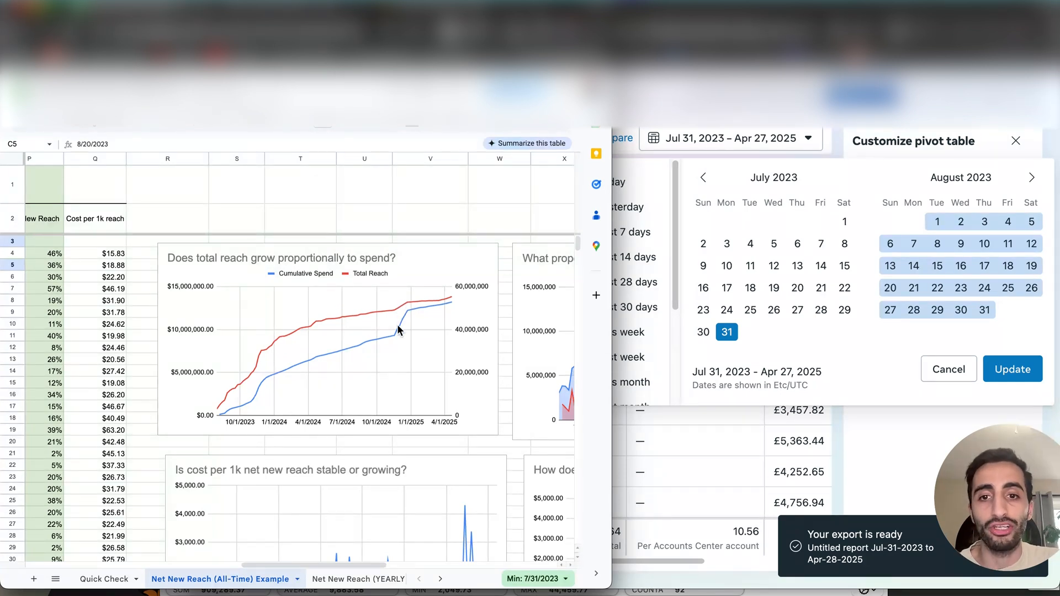
pyautogui.scroll(-5, 400, 337)
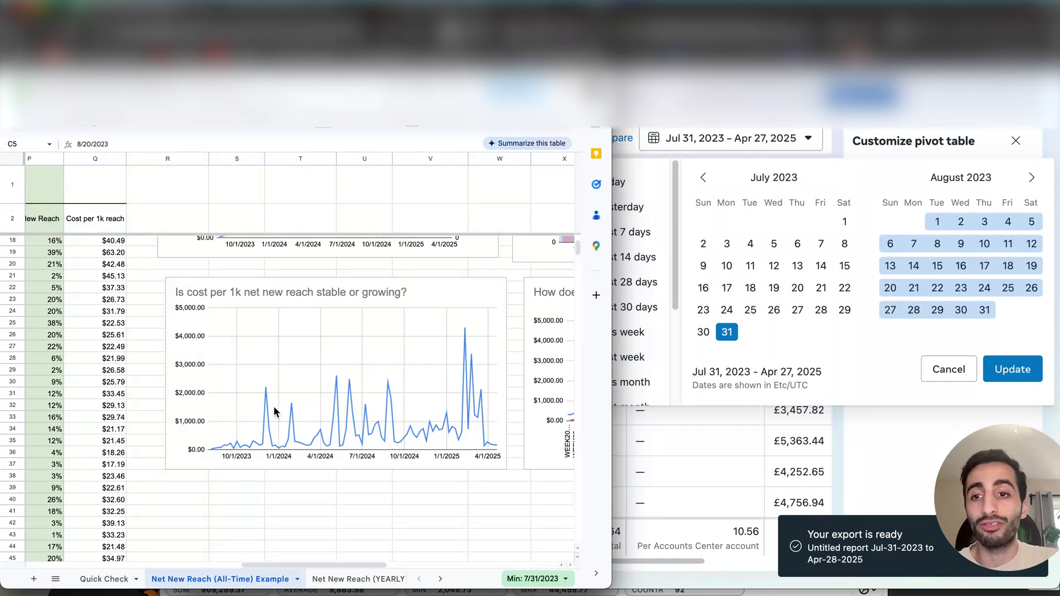
pyautogui.scroll(5, 206, 350)
# - Inspect the Cost Per 1k Net New Reach formula in N4 and highlight that column's values down to row 21
pyautogui.hscroll(-3, 208, 347)
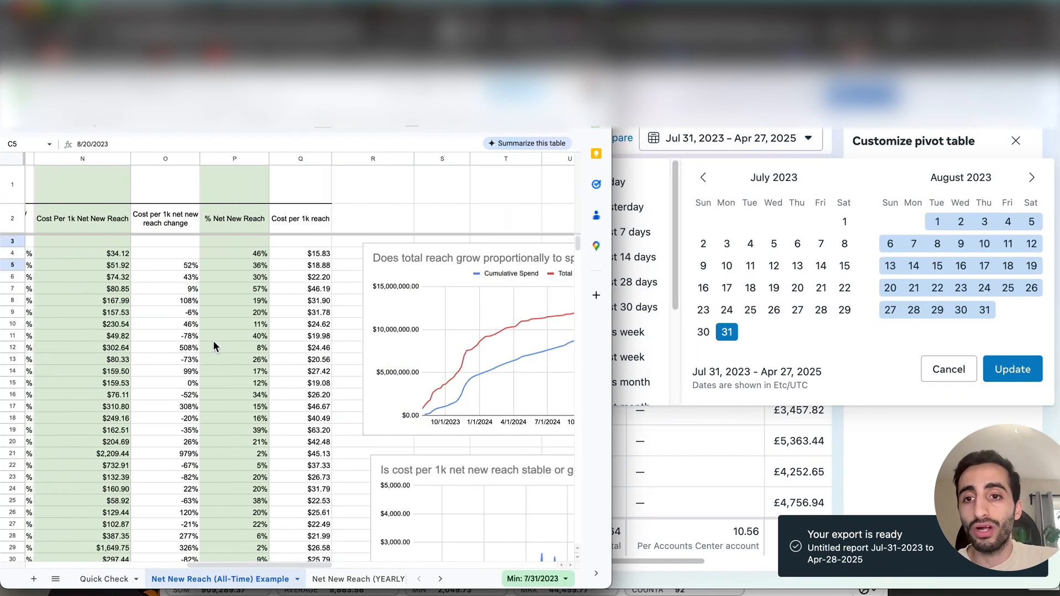
pyautogui.click(182, 222)
pyautogui.click(134, 231)
pyautogui.hscroll(-1, 117, 261)
pyautogui.click(140, 256)
pyautogui.hscroll(-2, 221, 271)
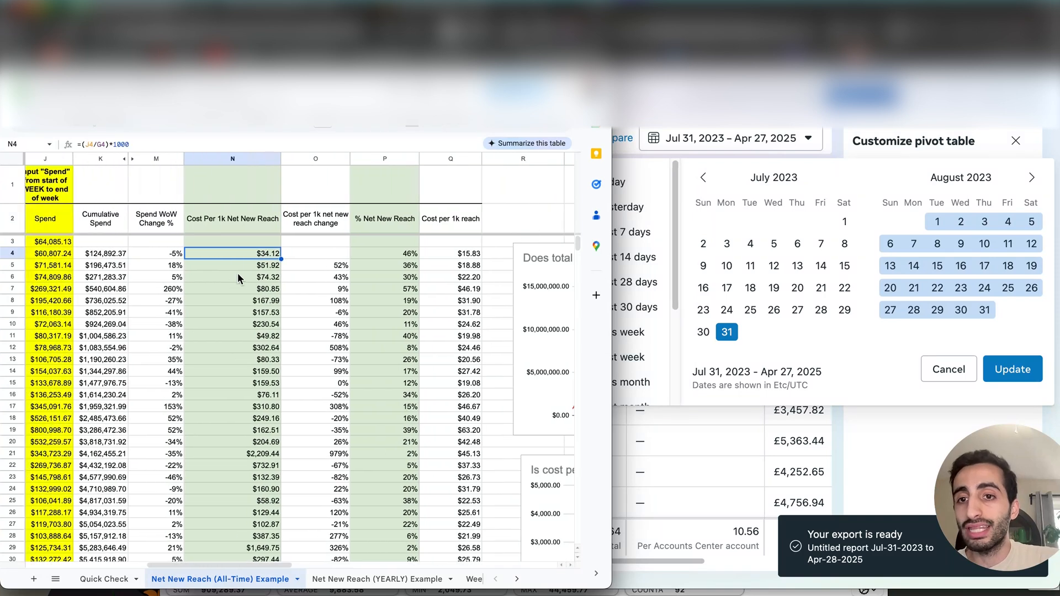
pyautogui.hscroll(-1, 238, 278)
pyautogui.moveTo(276, 255); pyautogui.dragTo(274, 290)
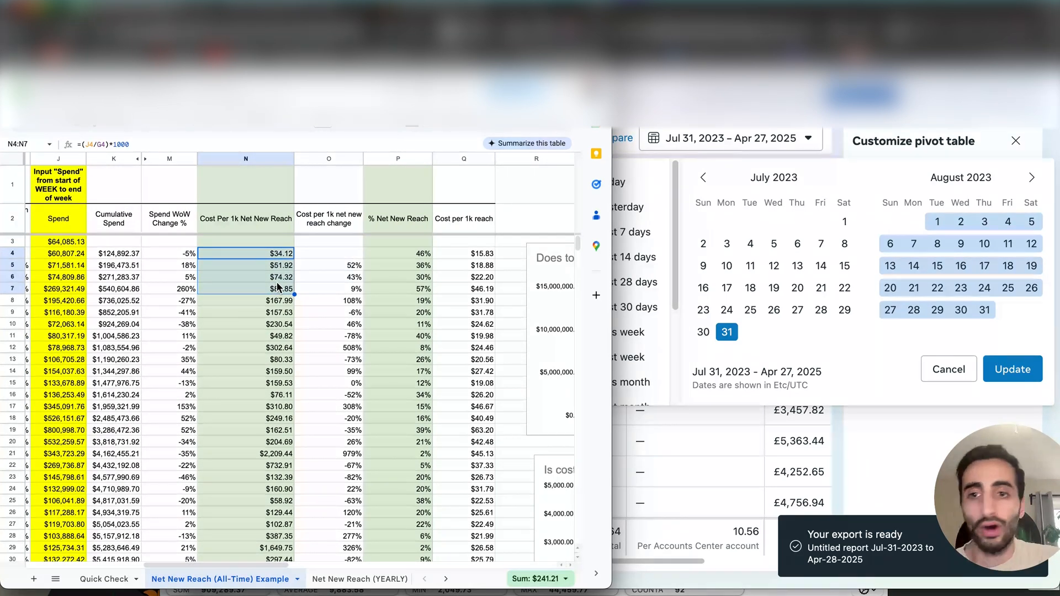
pyautogui.hscroll(-5, 277, 287)
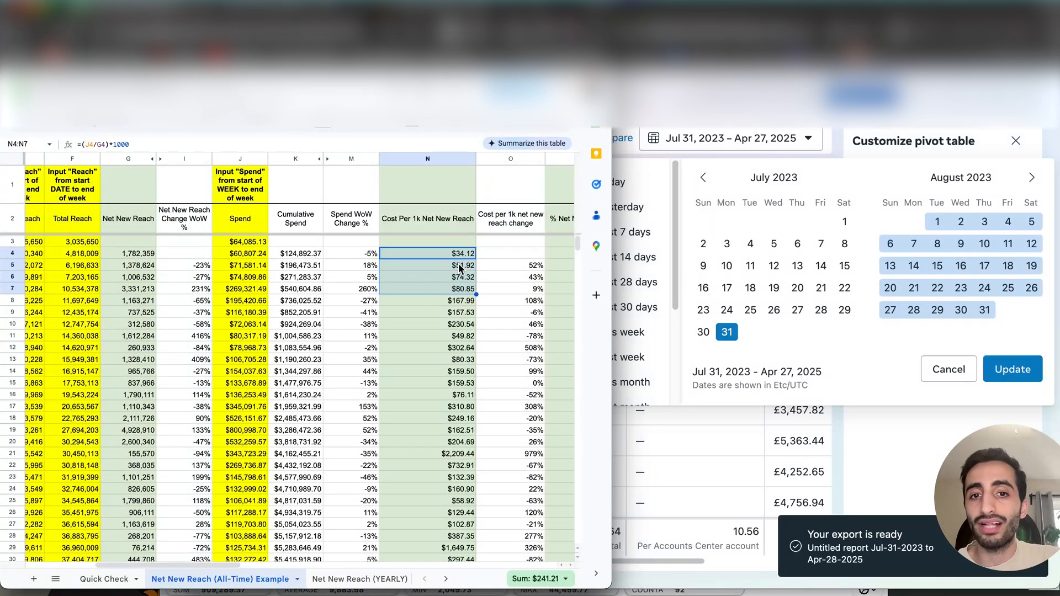
pyautogui.moveTo(452, 255); pyautogui.dragTo(454, 387)
# - Return to the "Is cost per 1k net new reach stable or growing?" chart and examine its trend
pyautogui.scroll(-2, 451, 381)
pyautogui.hscroll(10, 455, 325)
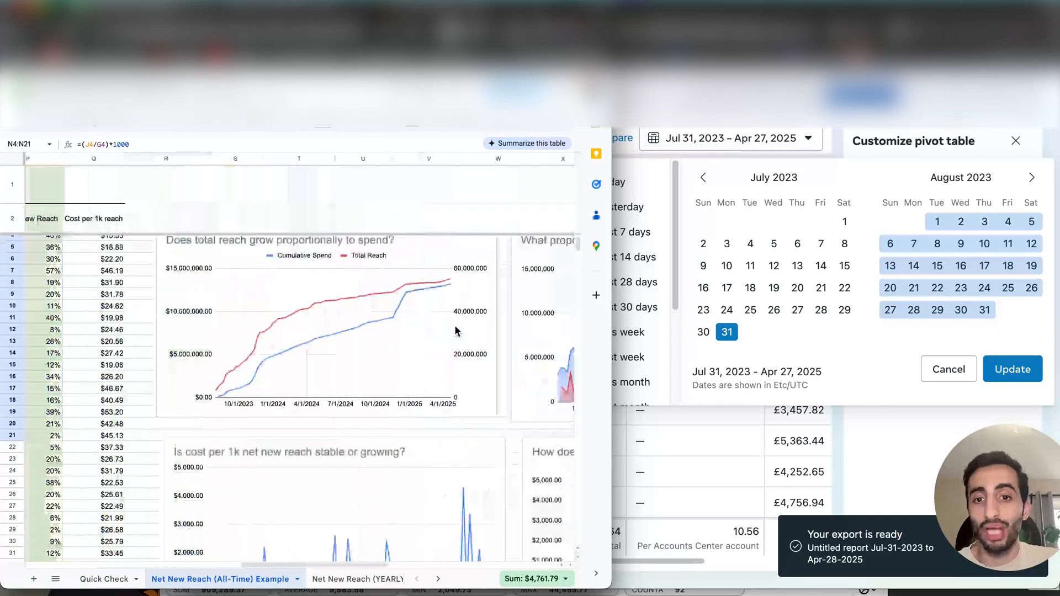
pyautogui.scroll(-3, 303, 488)
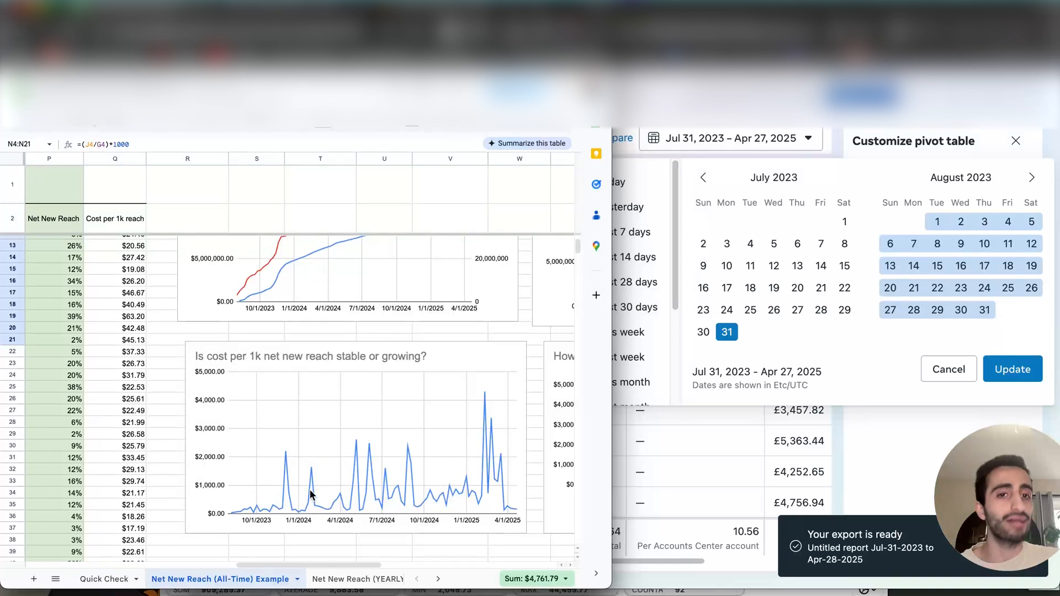
# - Compare the weekly Cost Per 1k Net New Reach values with the peaks in the "Is cost per 1k net new reach stable or growing?" chart
pyautogui.click(107, 578)
pyautogui.click(177, 579)
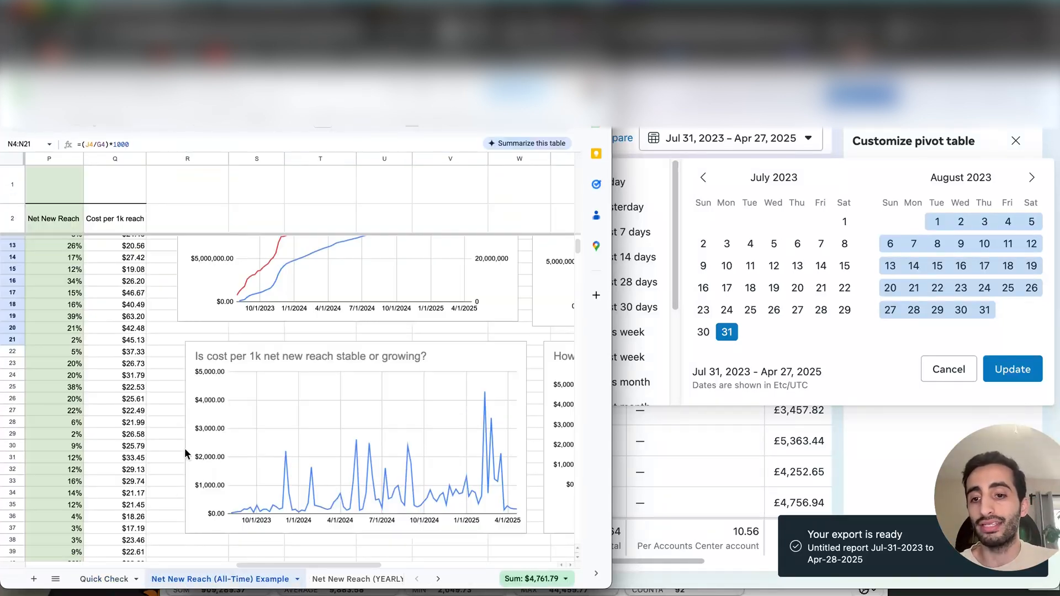
pyautogui.scroll(5, 283, 501)
pyautogui.hscroll(-6, 208, 409)
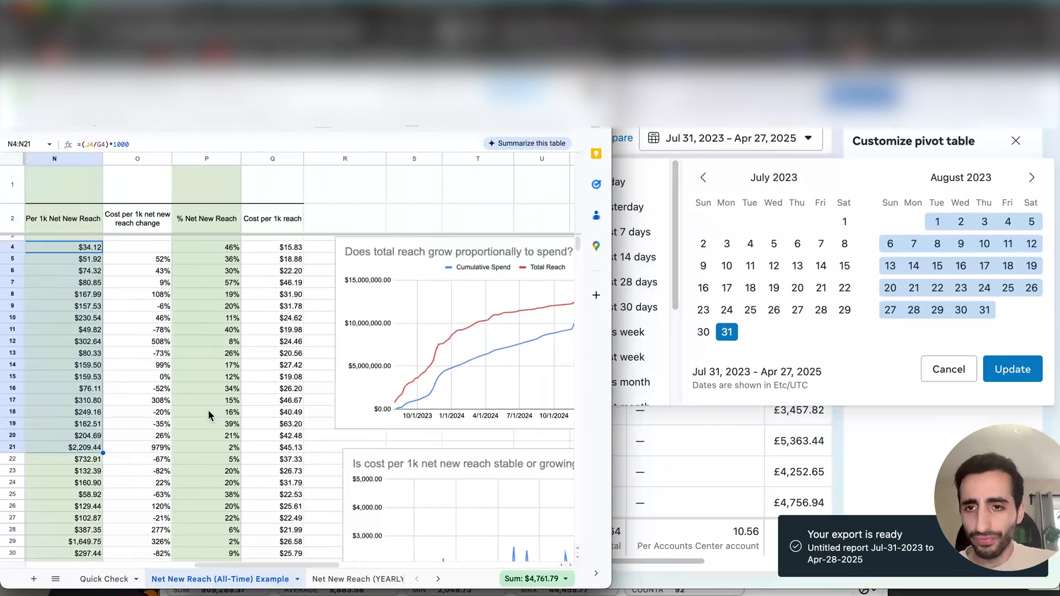
pyautogui.scroll(-5, 216, 381)
pyautogui.hscroll(6, 297, 367)
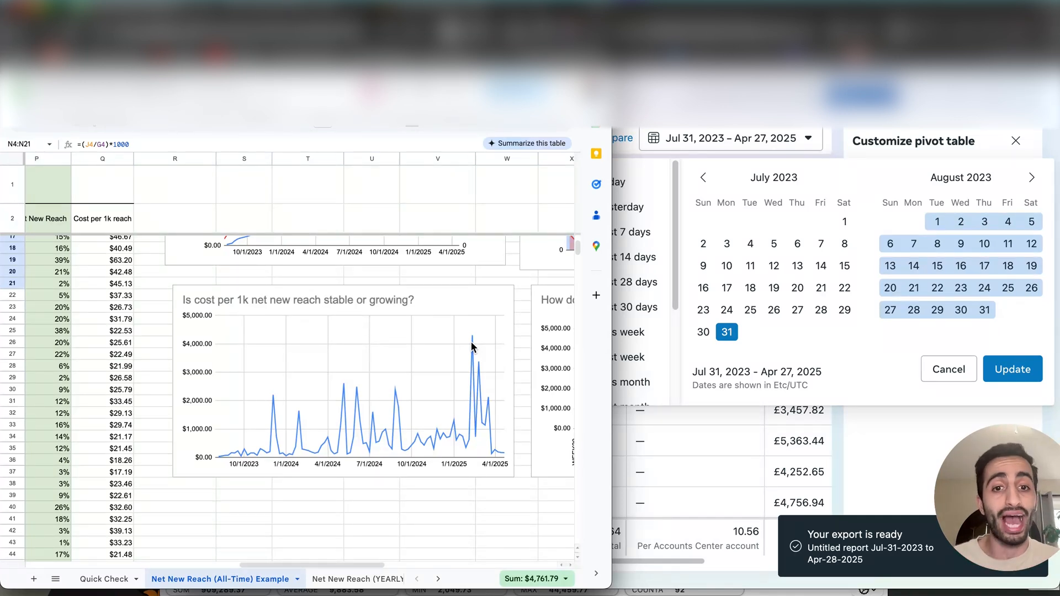
pyautogui.hscroll(3, 471, 347)
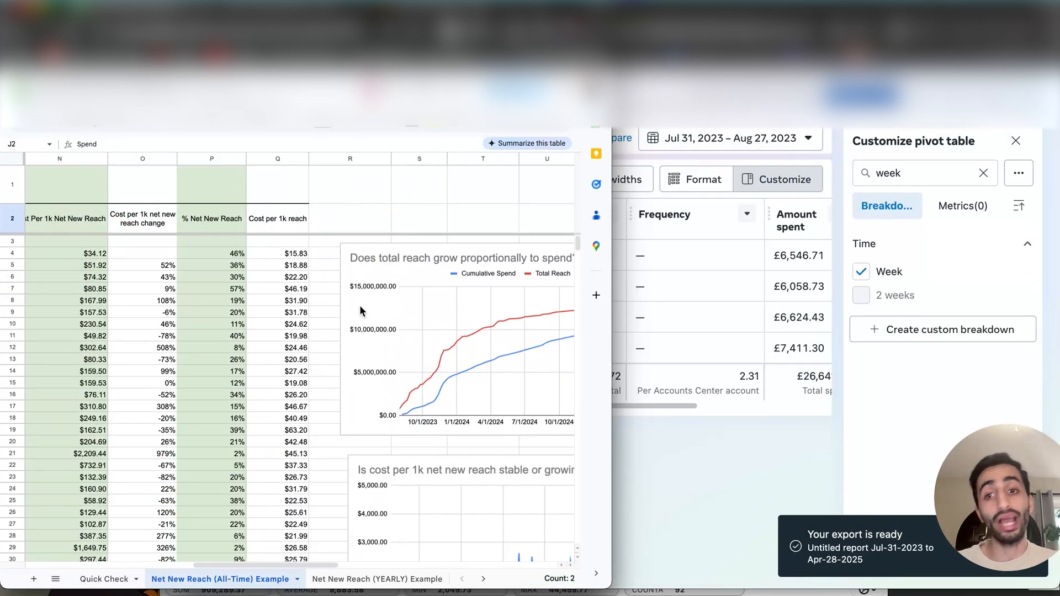
# - Enter the note "promo" in cells R8 to R10, beside the Cost per 1k reach column
pyautogui.hscroll(-4, 360, 305)
pyautogui.hscroll(1, 359, 268)
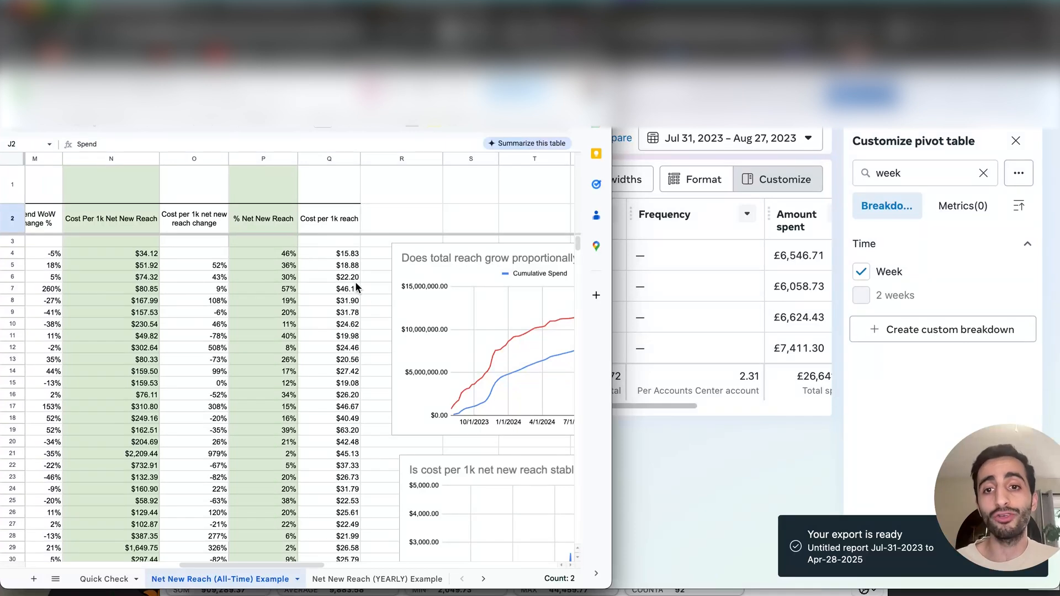
pyautogui.click(368, 293)
pyautogui.click(372, 300)
pyautogui.write('promo')
pyautogui.press('Return')
pyautogui.write('promo')
pyautogui.press('Return')
pyautogui.write('promo')
pyautogui.press('Return')
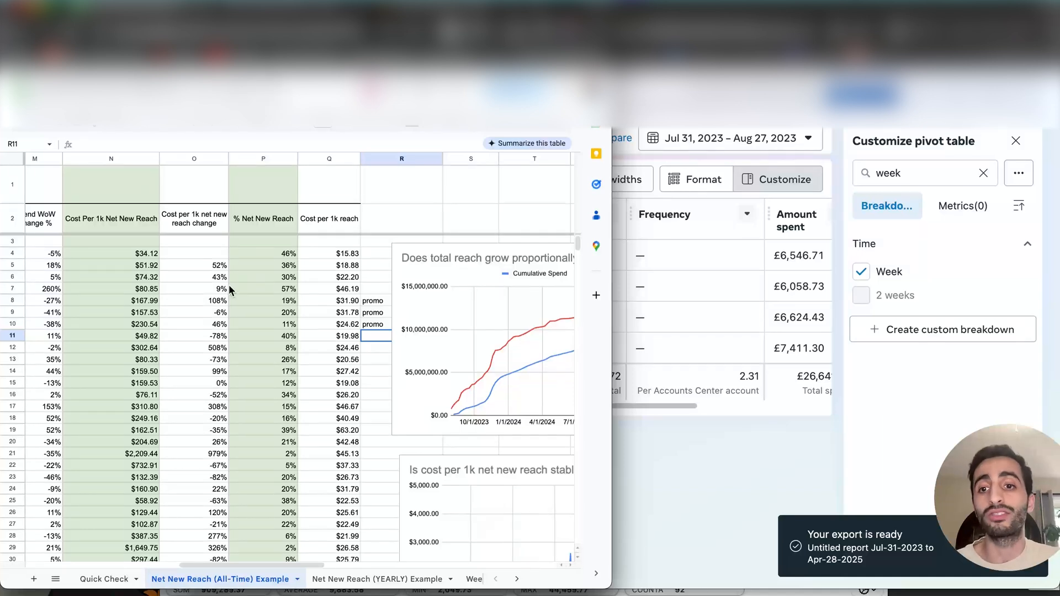
# - Highlight the promo weeks in N8:R10, and clear the "promo" notes from R8:R10
pyautogui.moveTo(150, 299); pyautogui.dragTo(376, 320)
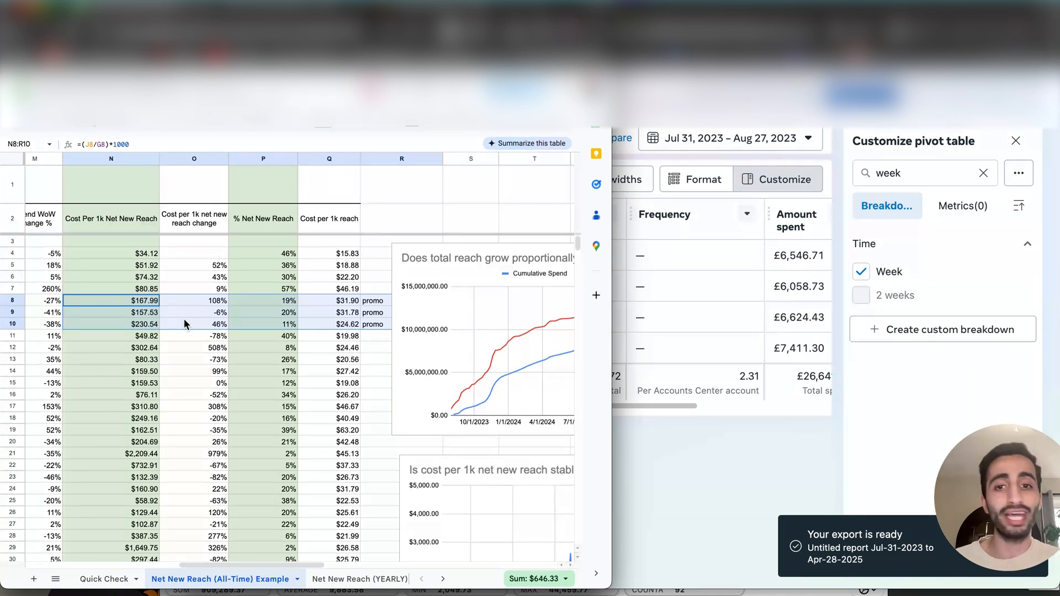
pyautogui.moveTo(363, 360); pyautogui.dragTo(369, 377)
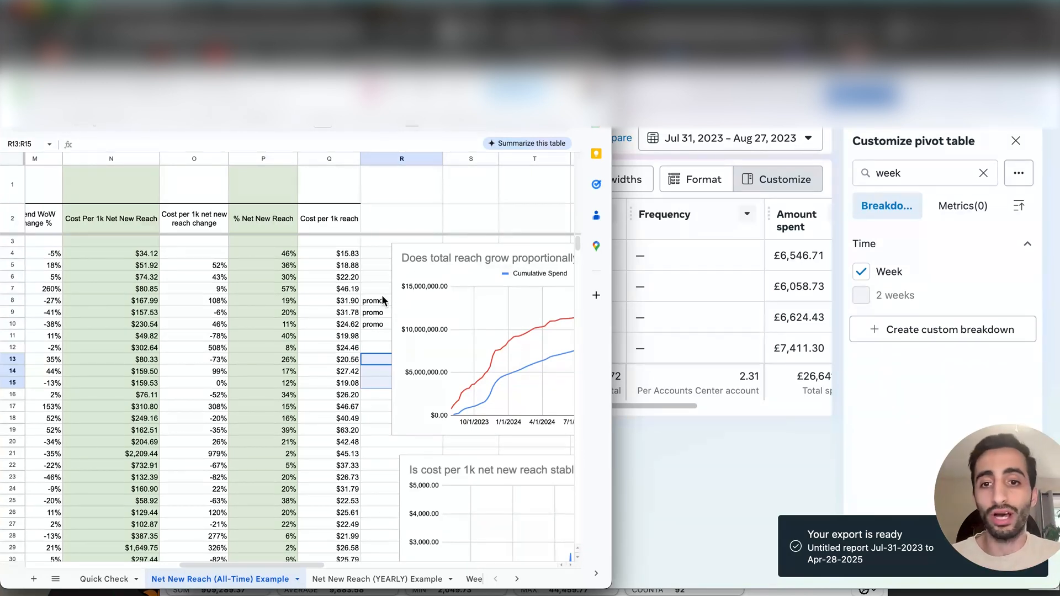
pyautogui.moveTo(382, 298); pyautogui.dragTo(382, 319)
pyautogui.press('Delete')
pyautogui.click(384, 311)
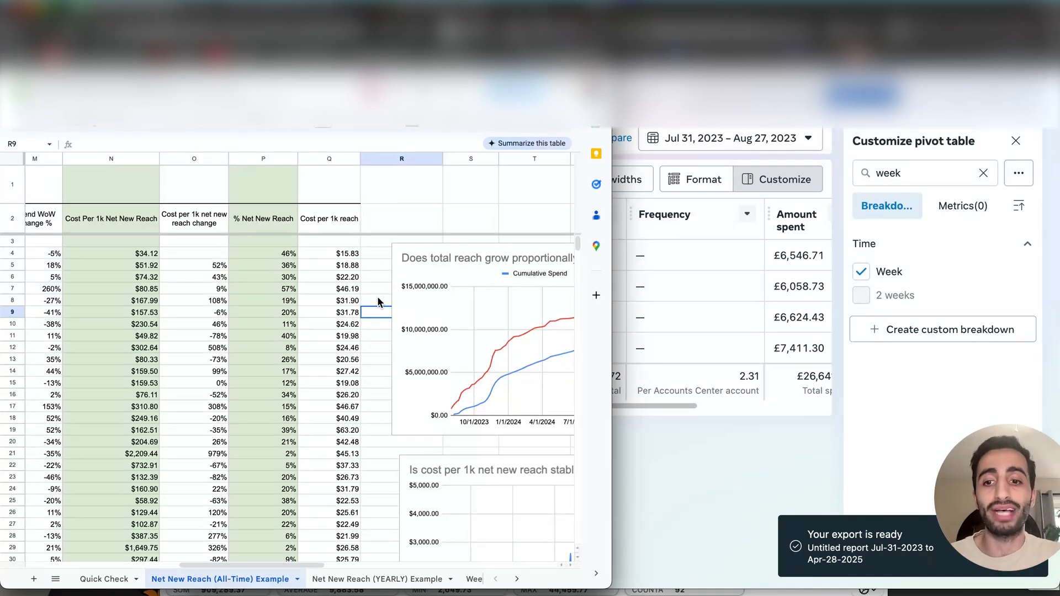
pyautogui.click(373, 301)
# - Open the Net New Reach (YEARLY) Example sheet and inspect the start date in A3 and the first 2024 week's Total Reach
pyautogui.hscroll(3, 446, 326)
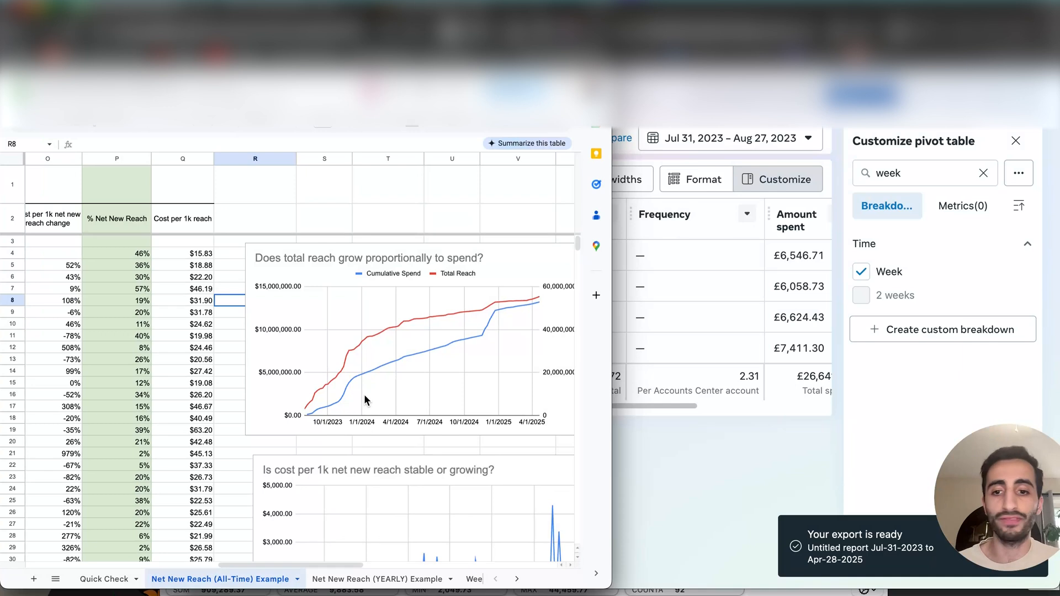
pyautogui.click(361, 580)
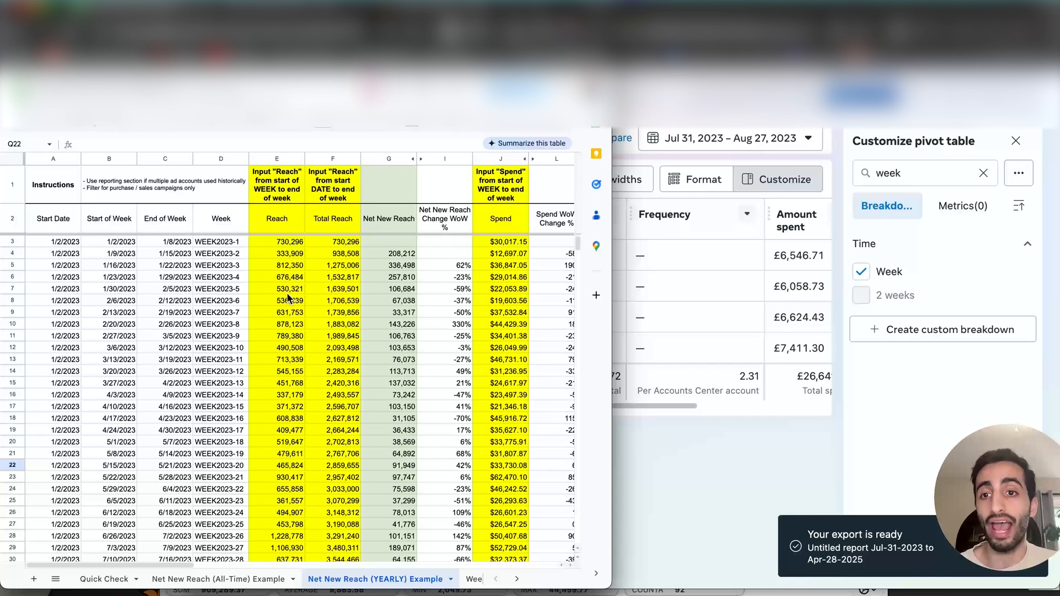
pyautogui.click(113, 243)
pyautogui.click(63, 242)
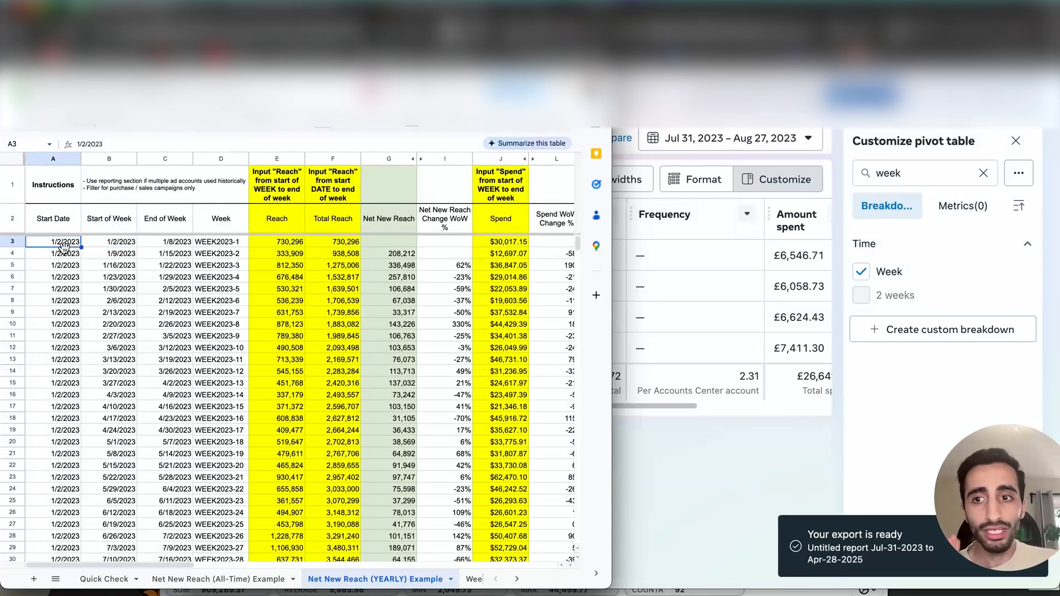
pyautogui.scroll(-10, 99, 242)
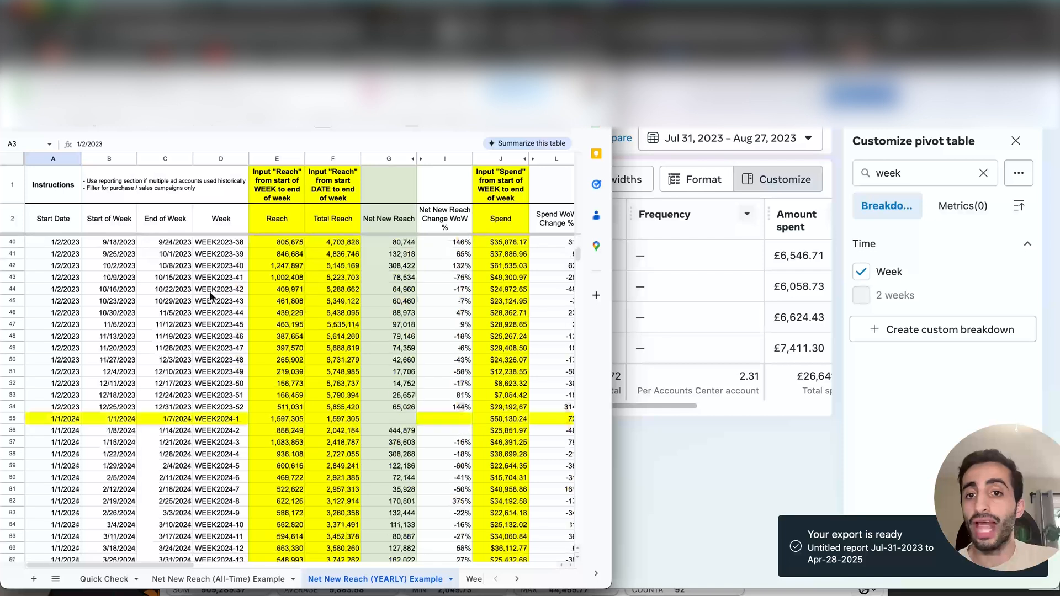
pyautogui.click(405, 390)
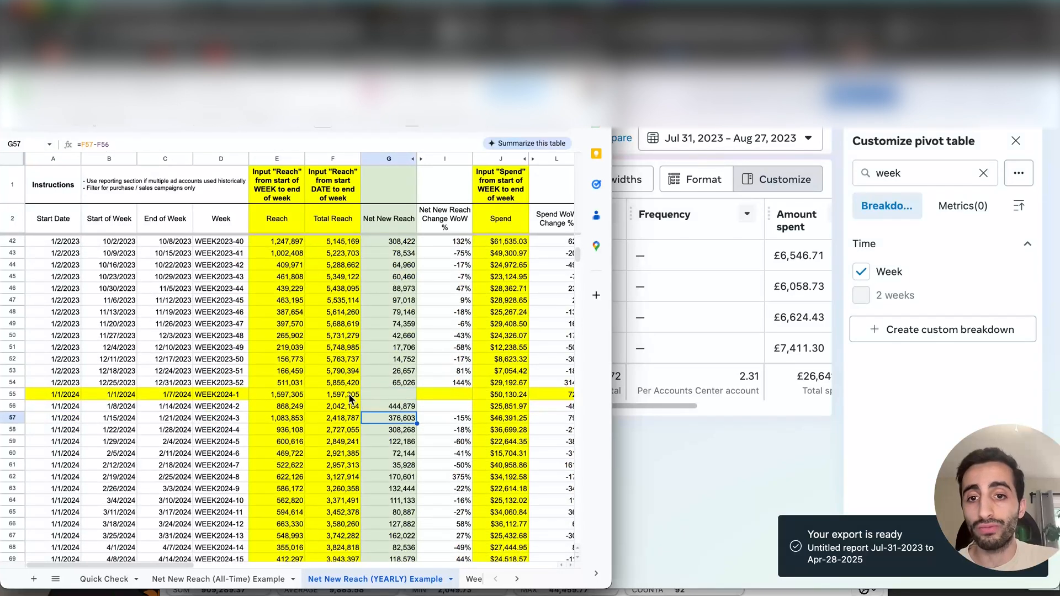
pyautogui.click(343, 407)
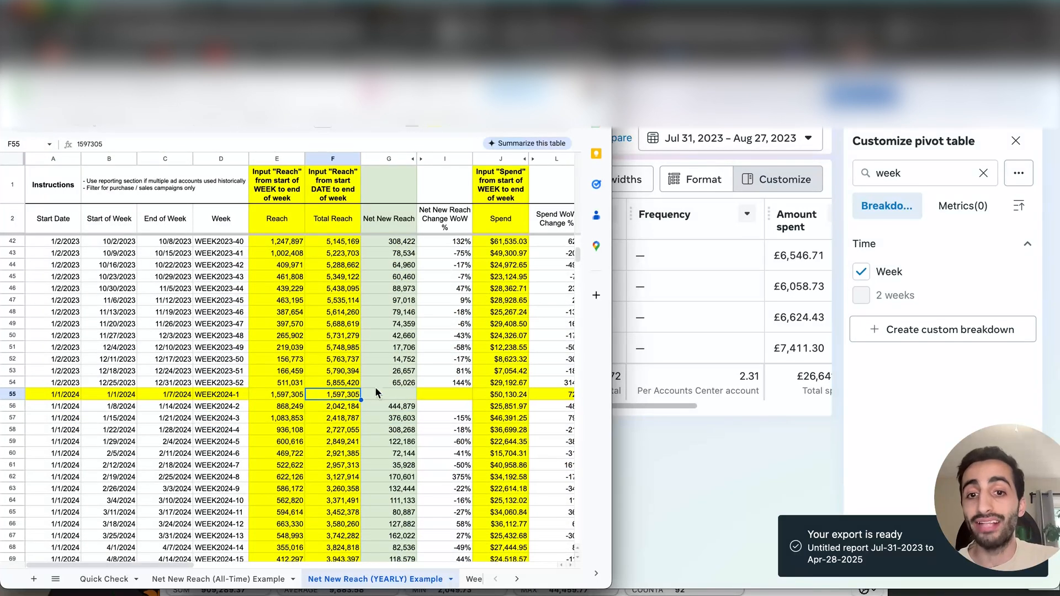
# - Examine the yearly charts comparing total reach and cost per 1k net new reach with past years
pyautogui.hscroll(10, 373, 387)
pyautogui.scroll(10, 370, 383)
pyautogui.hscroll(3, 357, 383)
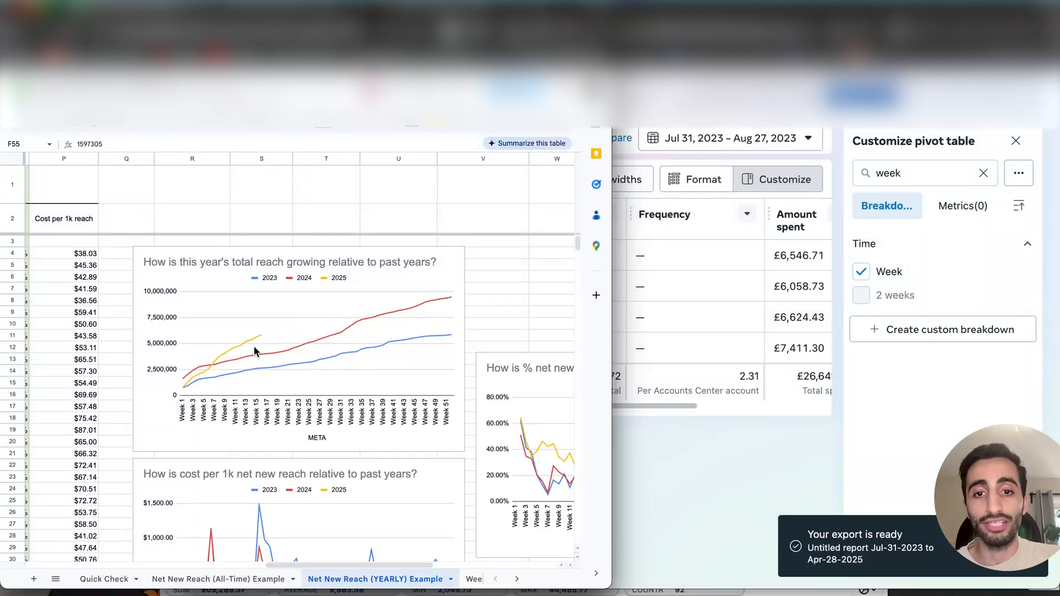
pyautogui.scroll(-5, 254, 346)
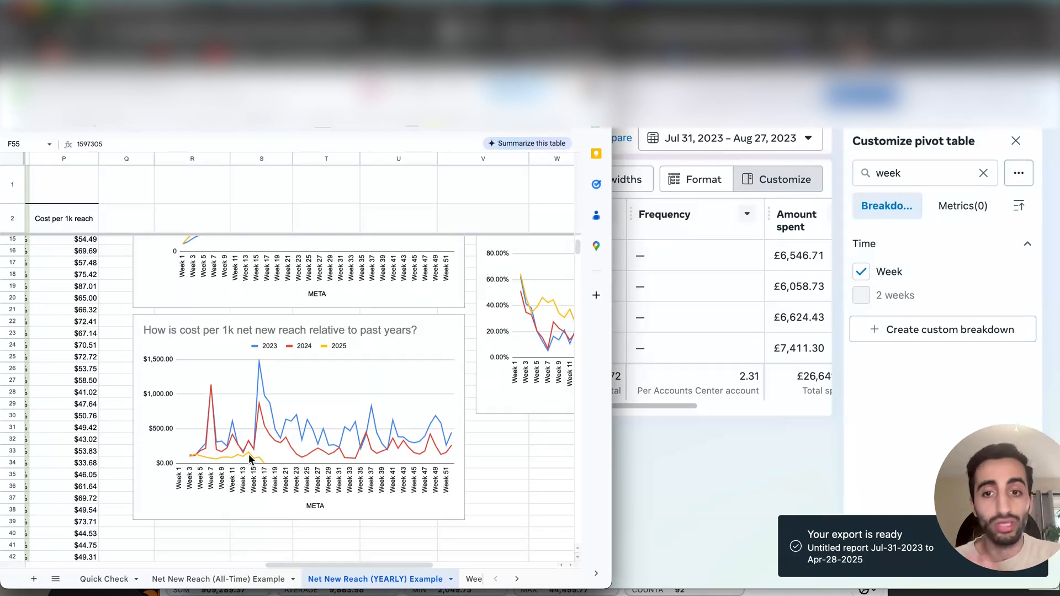
# - Review the All-Time Example's weekly rows down to 2025, and return to the yearly comparison charts
pyautogui.click(429, 577)
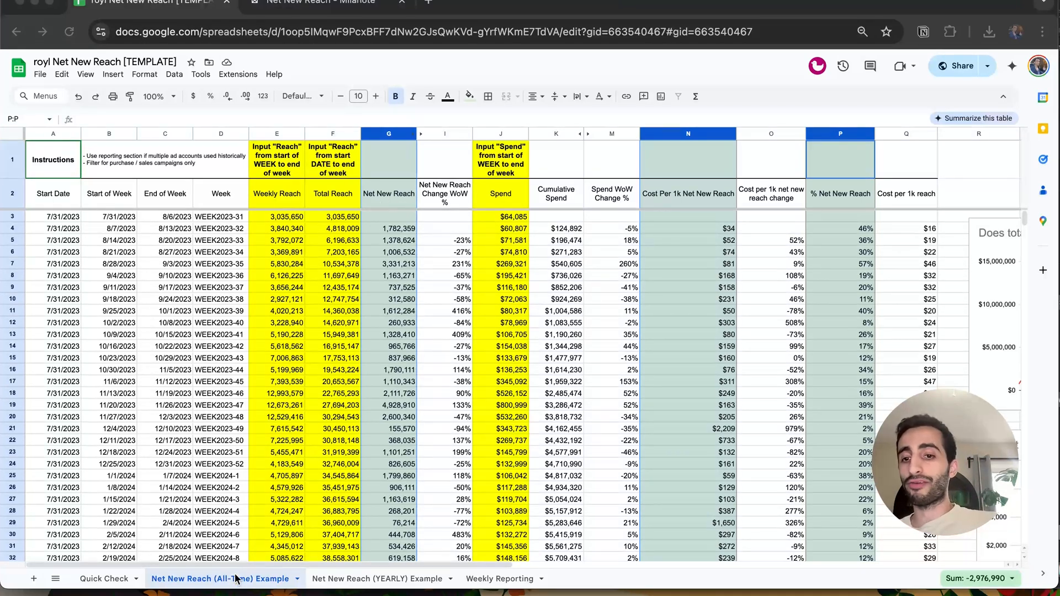
pyautogui.scroll(-15, 410, 353)
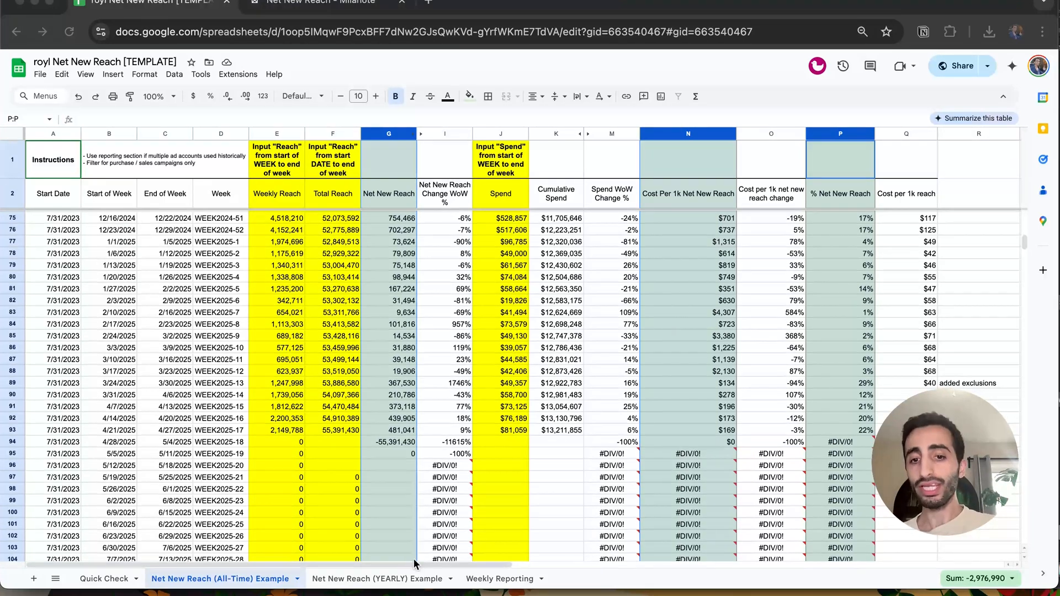
pyautogui.click(414, 578)
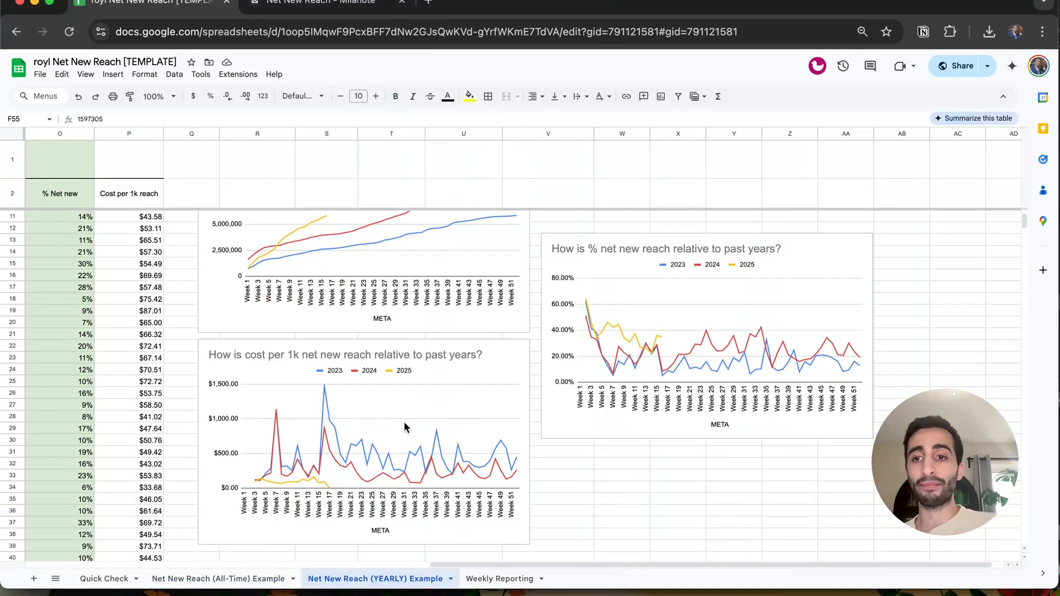
# - Review the yearly sheet's Cost Per 1k Net New Reach column from the 2023 weeks through the 2025 weeks
pyautogui.scroll(-7, 392, 232)
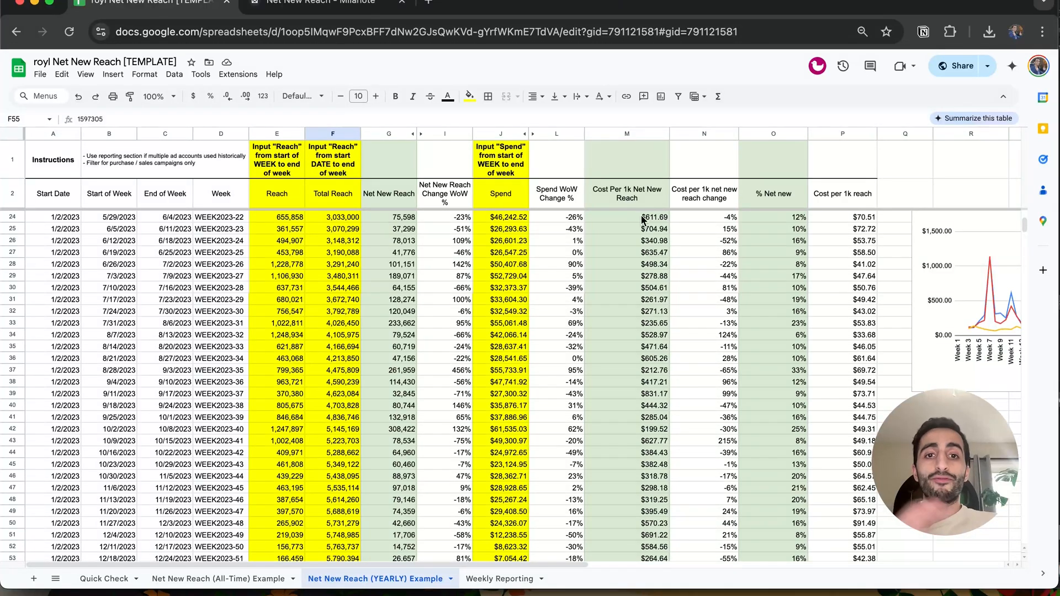
pyautogui.scroll(-15, 630, 265)
pyautogui.scroll(-11, 631, 279)
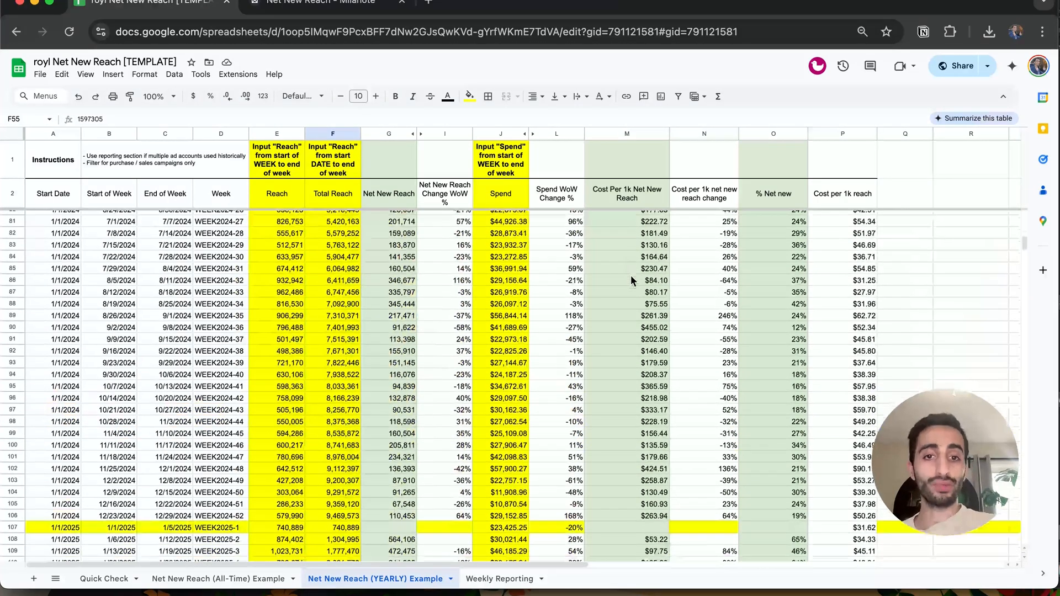
pyautogui.moveTo(641, 457)
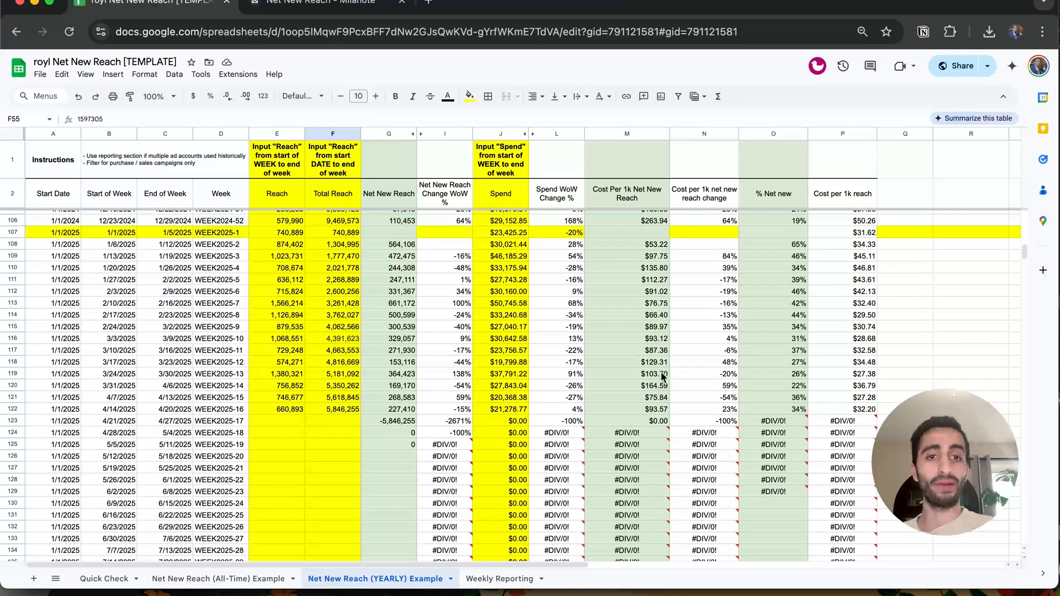
# - Select the % Net new header and review that column from the first 2023 week down to the 2025 weeks
pyautogui.click(773, 191)
pyautogui.scroll(20, 786, 265)
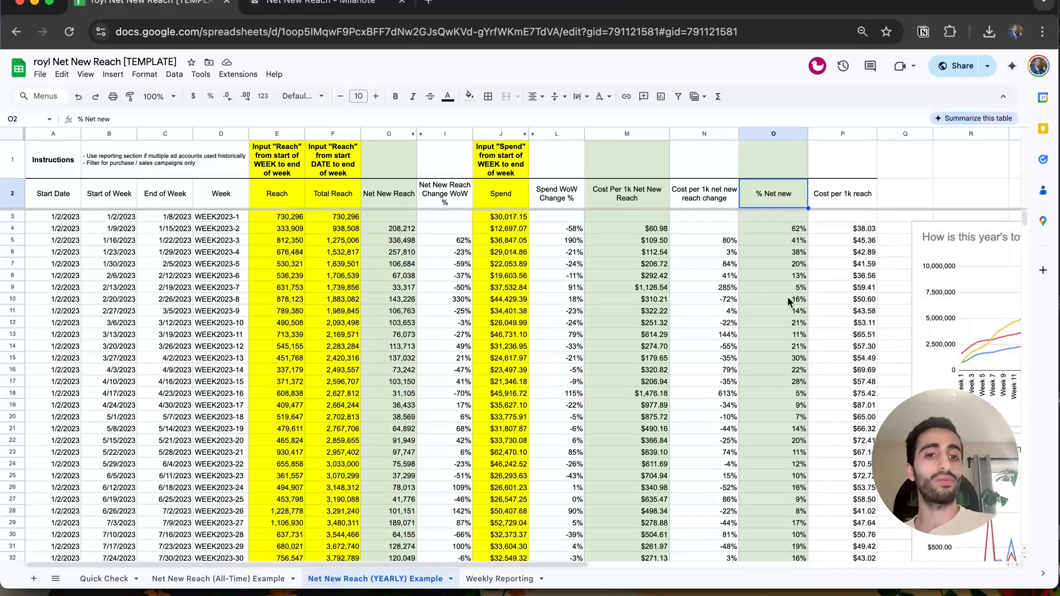
pyautogui.scroll(-7, 787, 300)
pyautogui.scroll(-10, 779, 382)
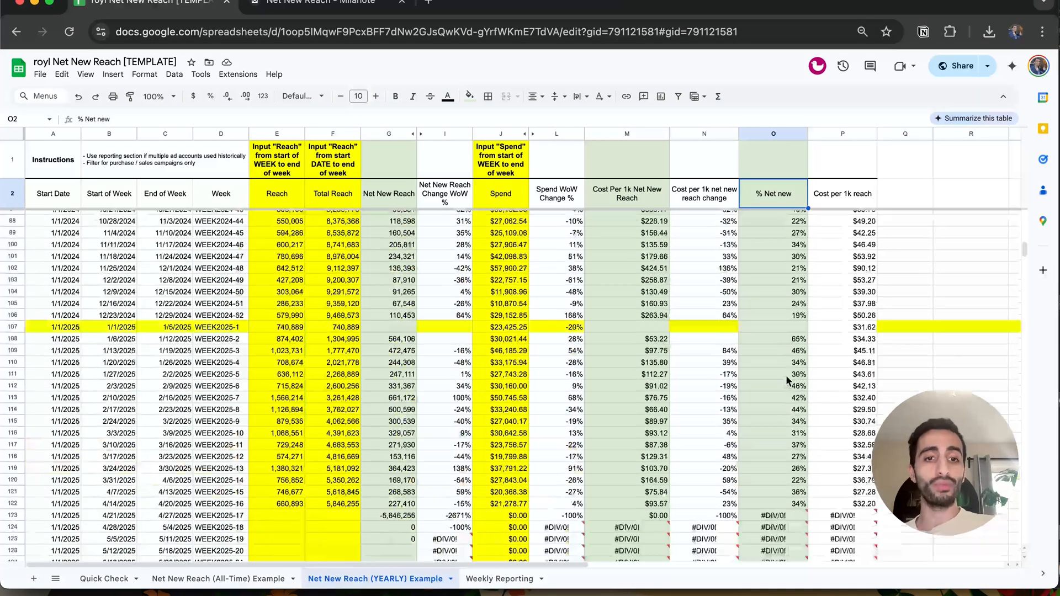